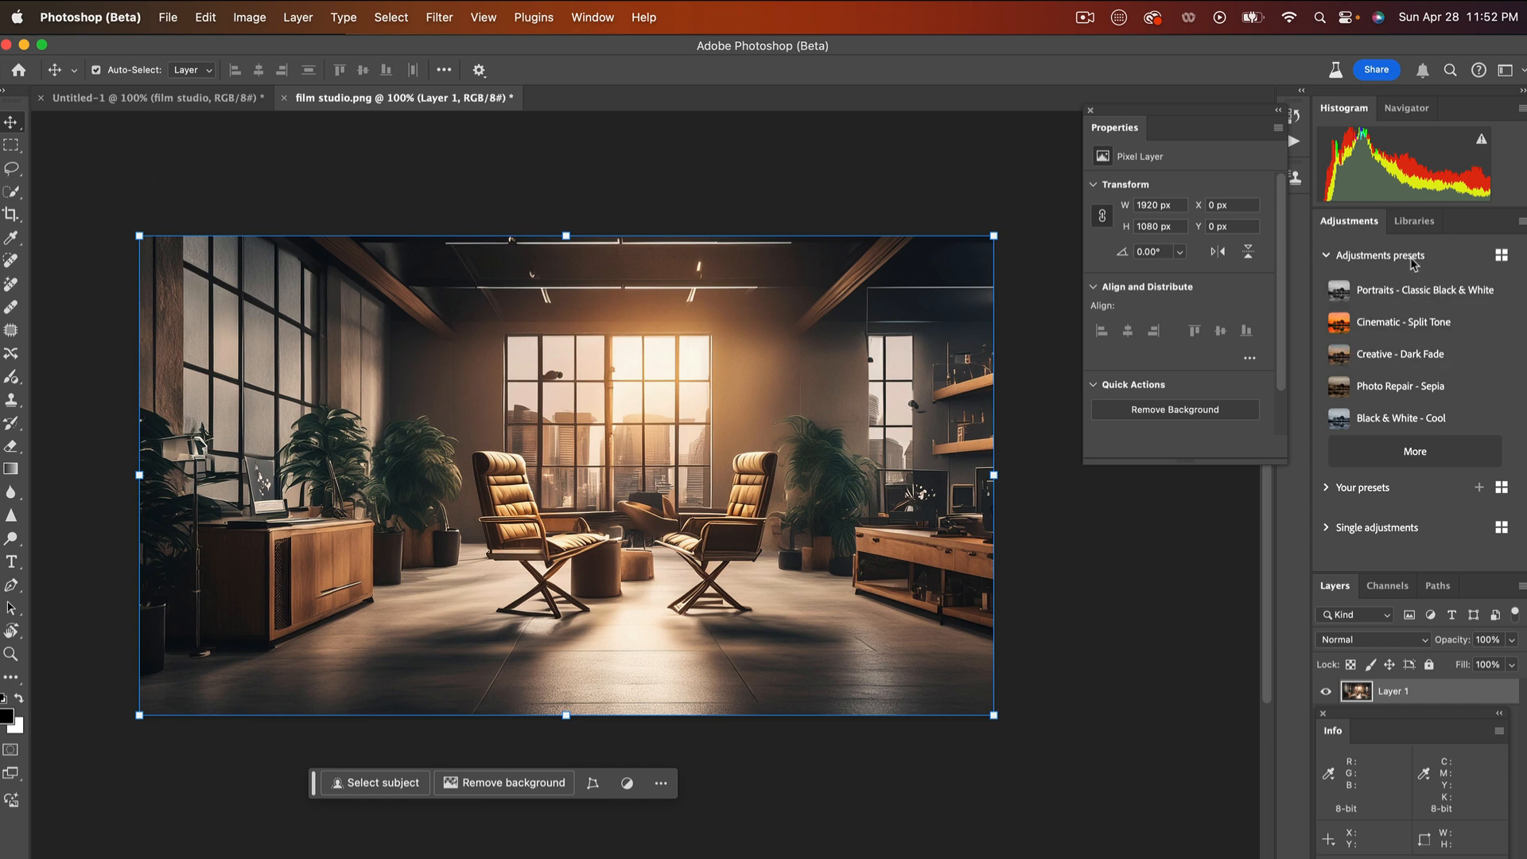
Hide the Adjustments panel and display it again
left_click(593, 20)
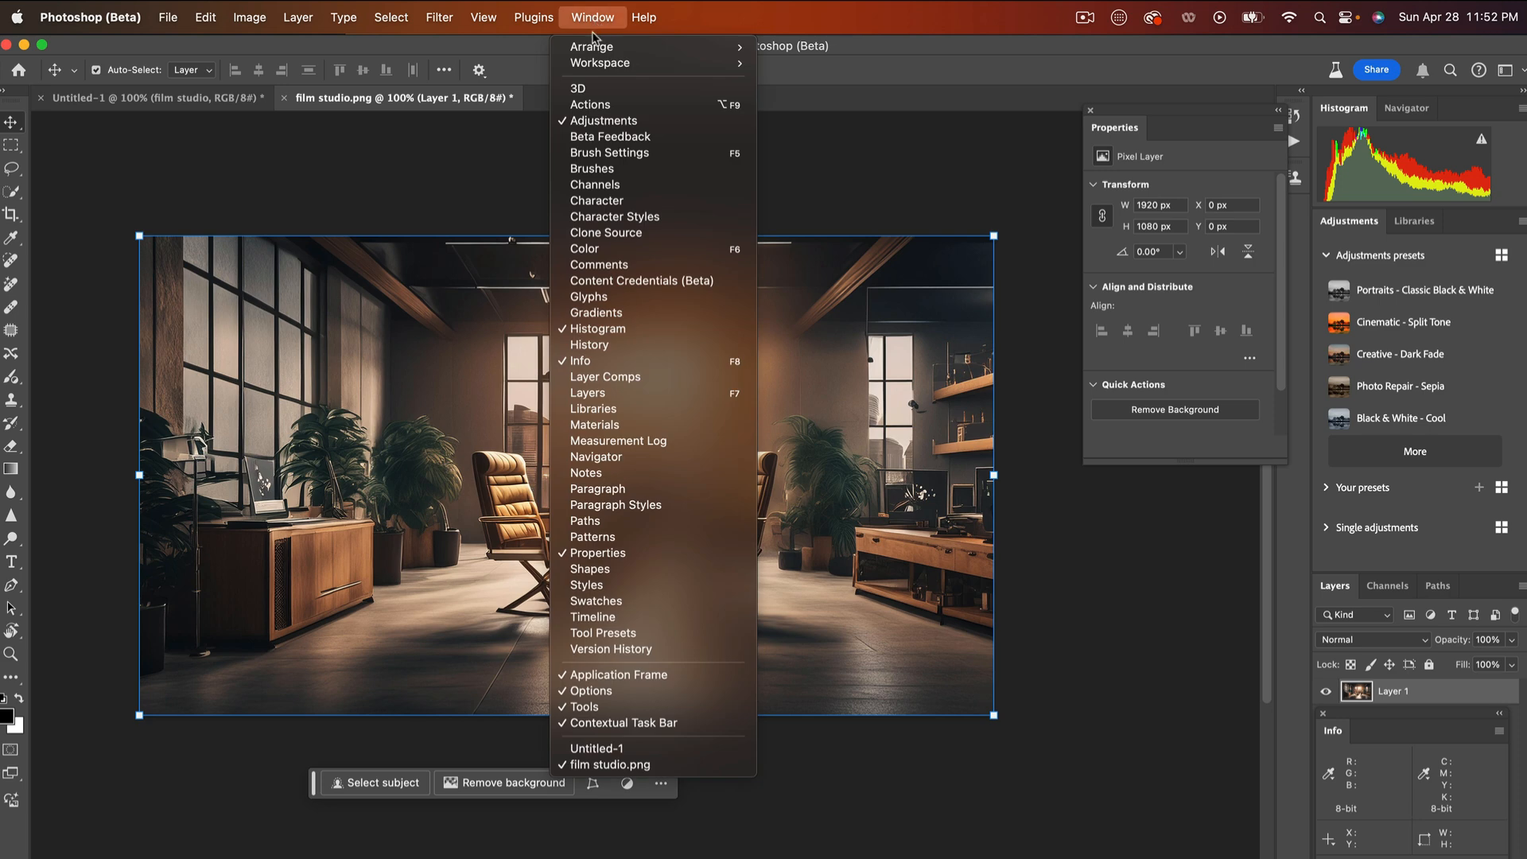
left_click(616, 125)
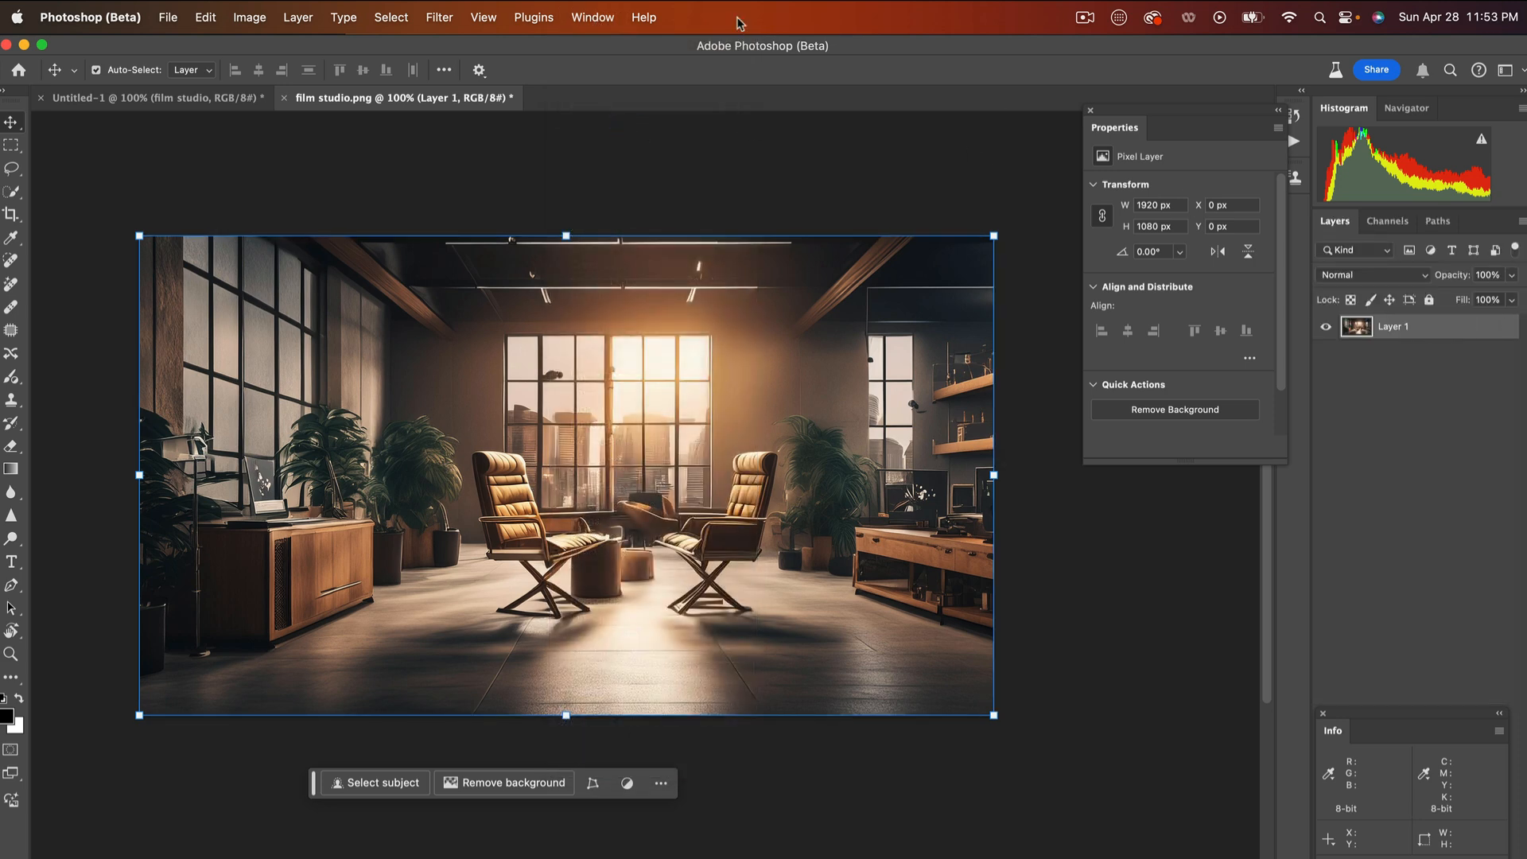
left_click(593, 18)
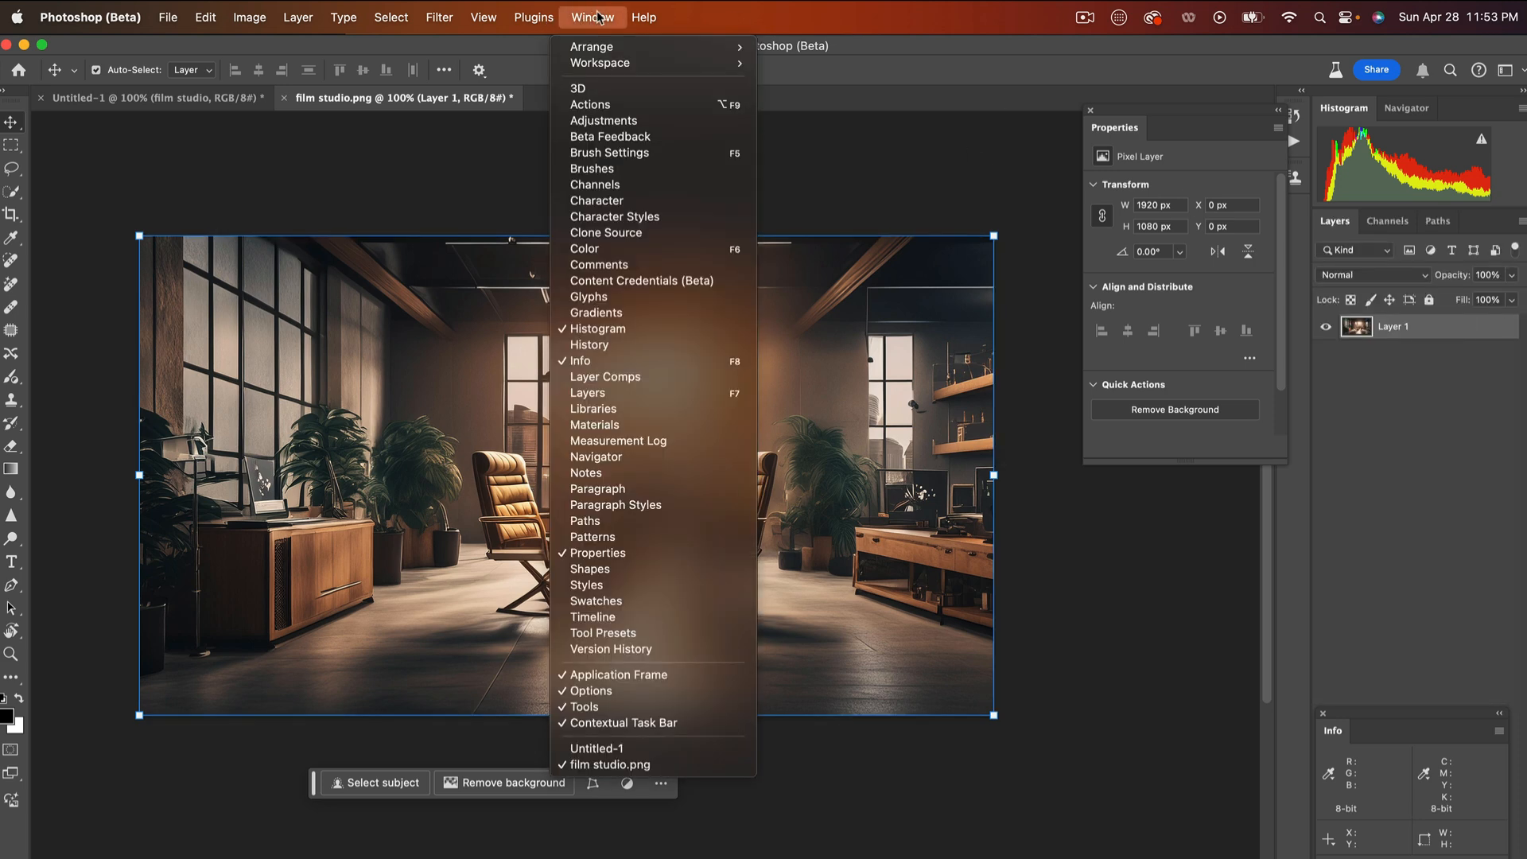
left_click(619, 122)
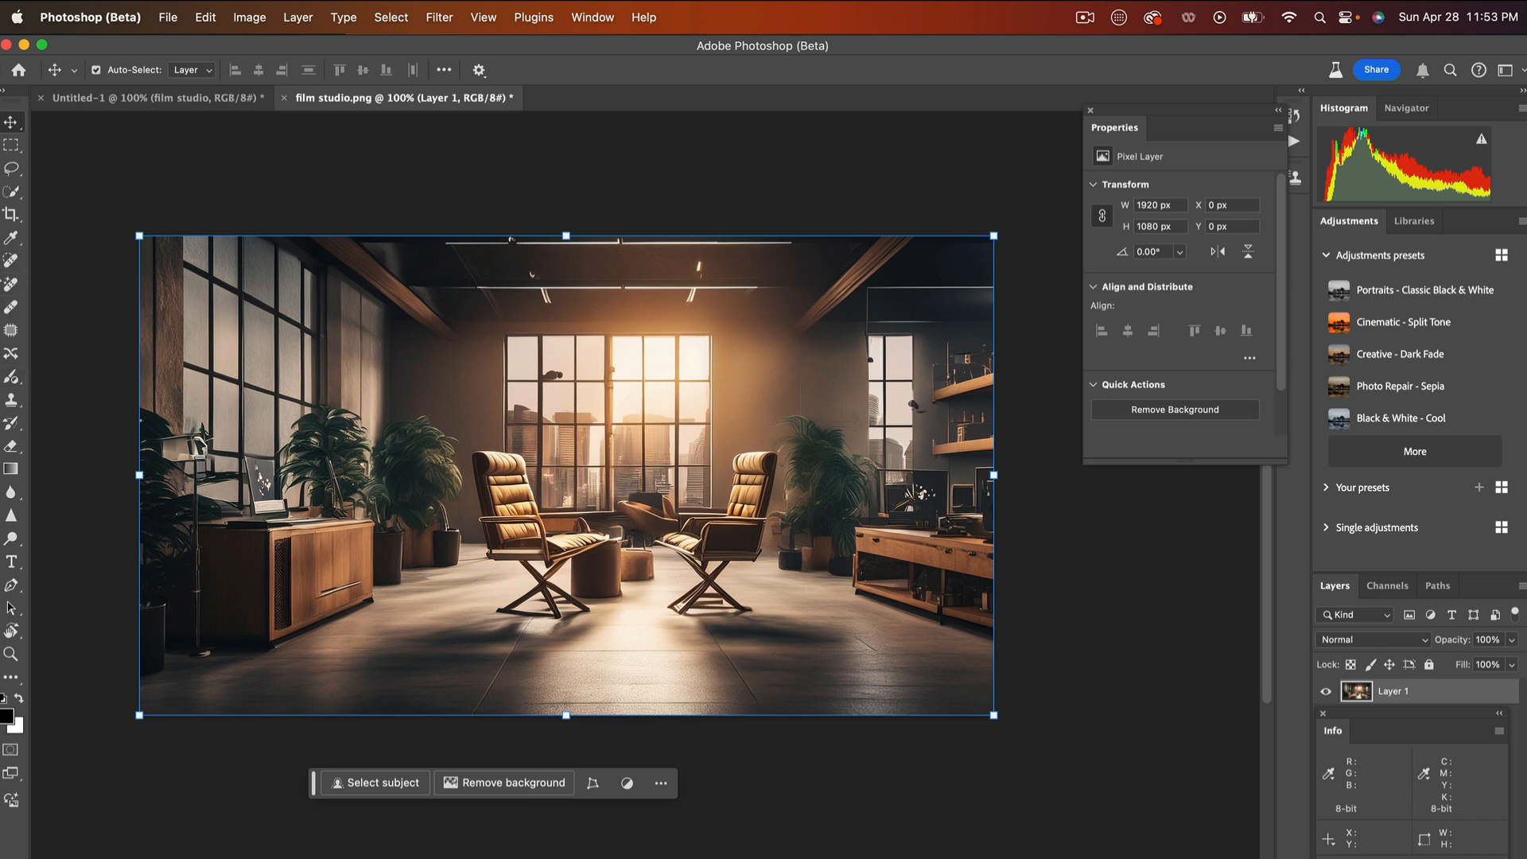
Activate the Adjustment Brush tool with Brightness/Contrast as its adjustment
left_click(13, 192)
right_click(15, 193)
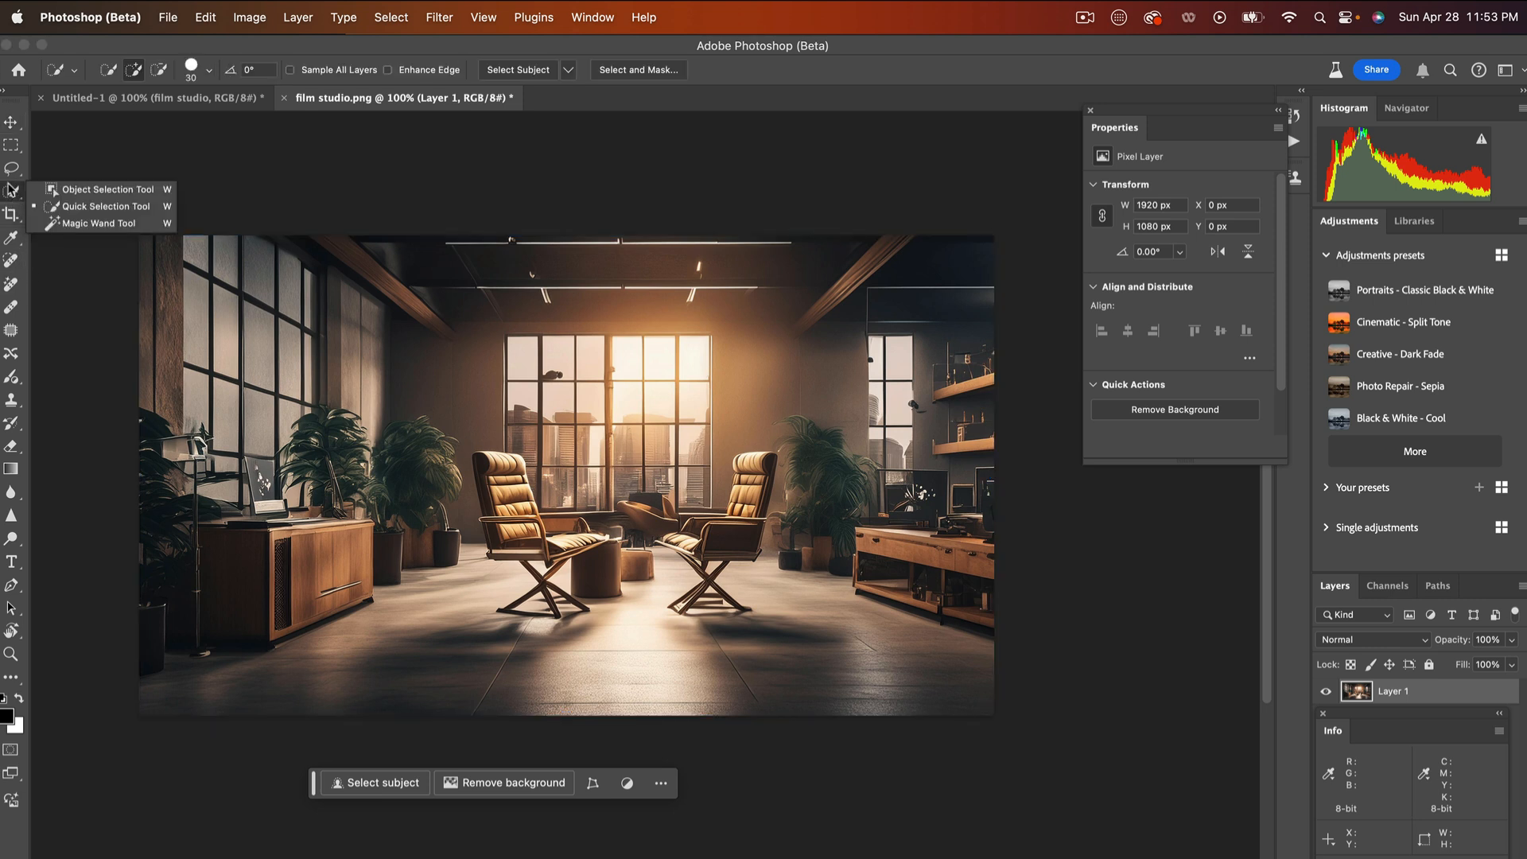
right_click(11, 377)
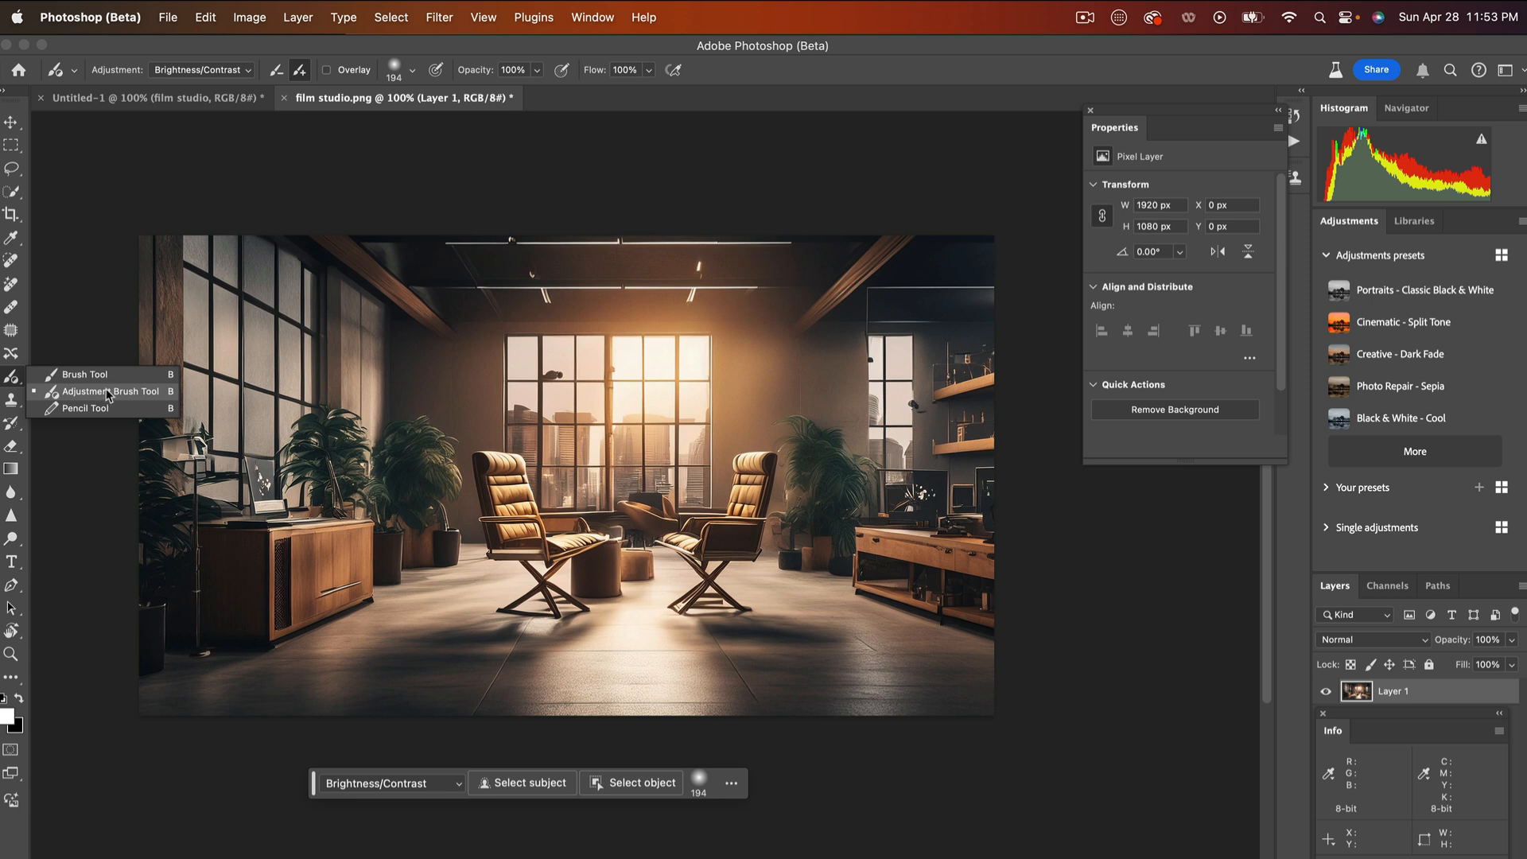
left_click(104, 395)
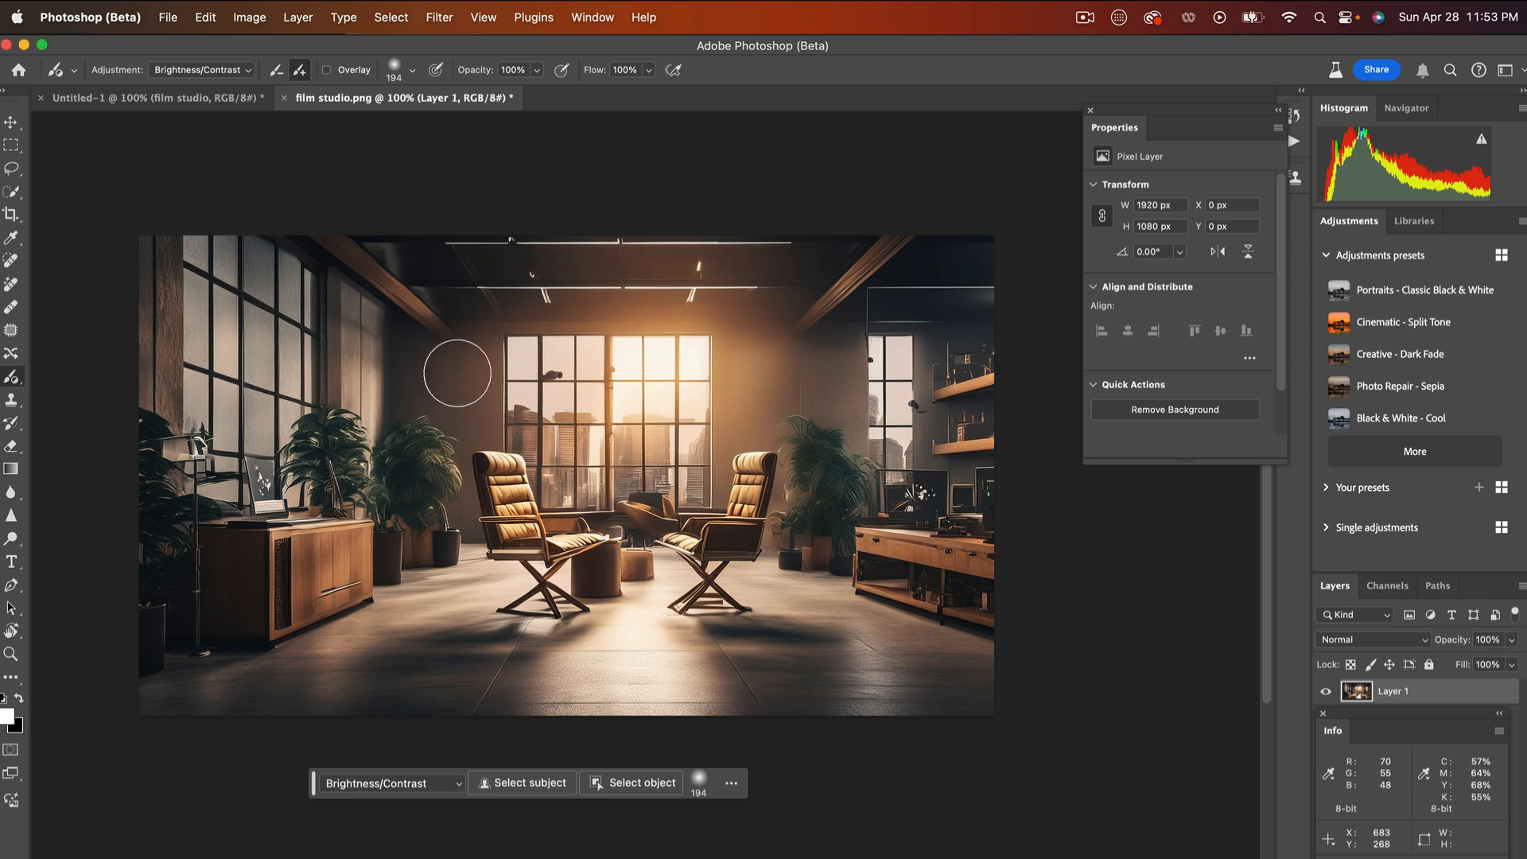
Brush a Brightness/Contrast adjustment onto the walls on both sides of the central window, with Brightness 48 and Contrast 29
left_click(422, 347)
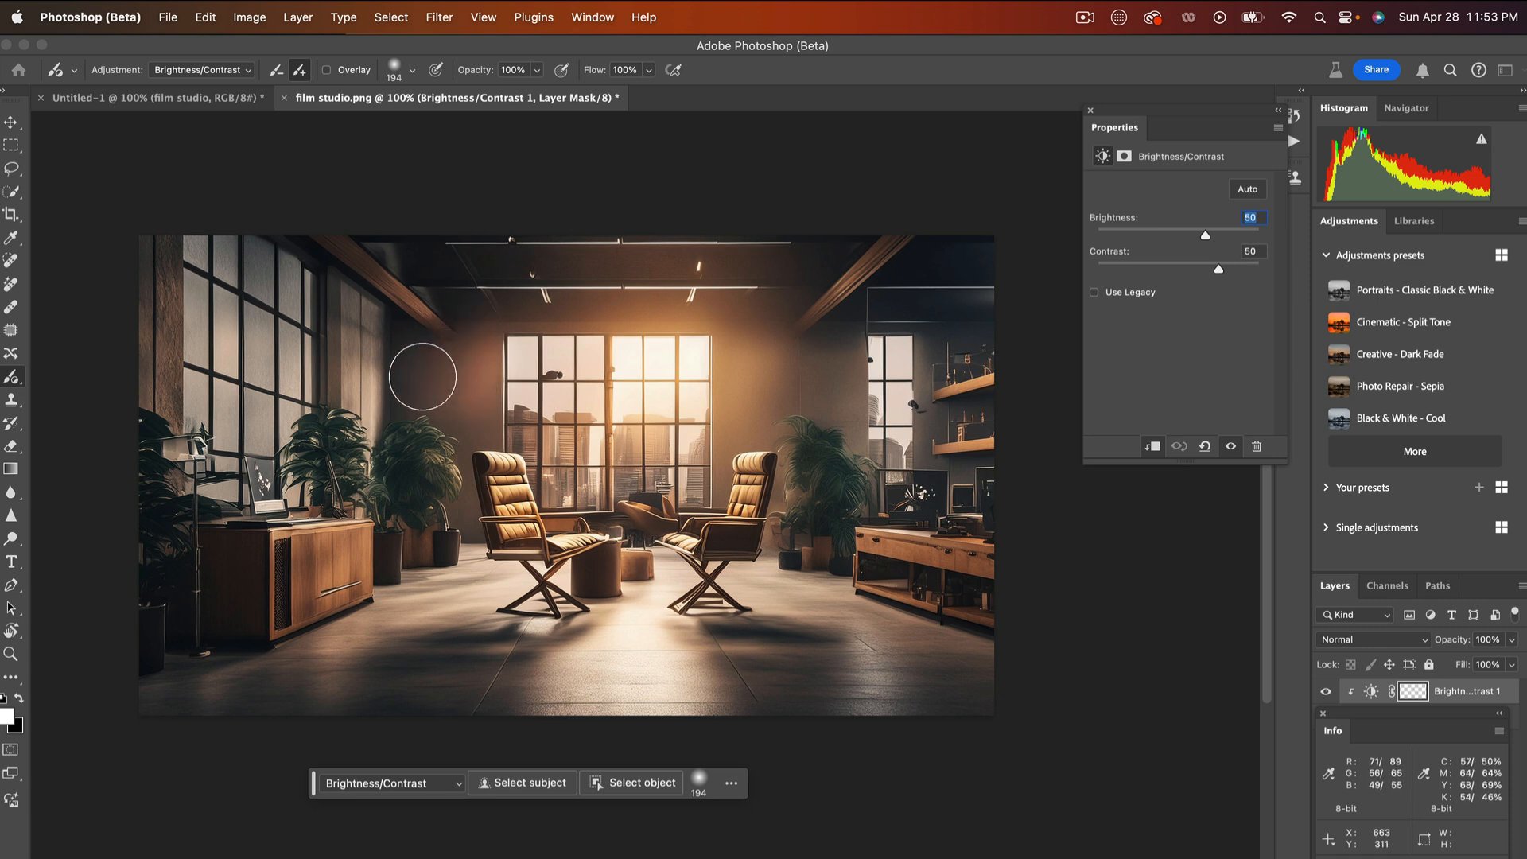
left_click_drag(419, 381, 456, 392)
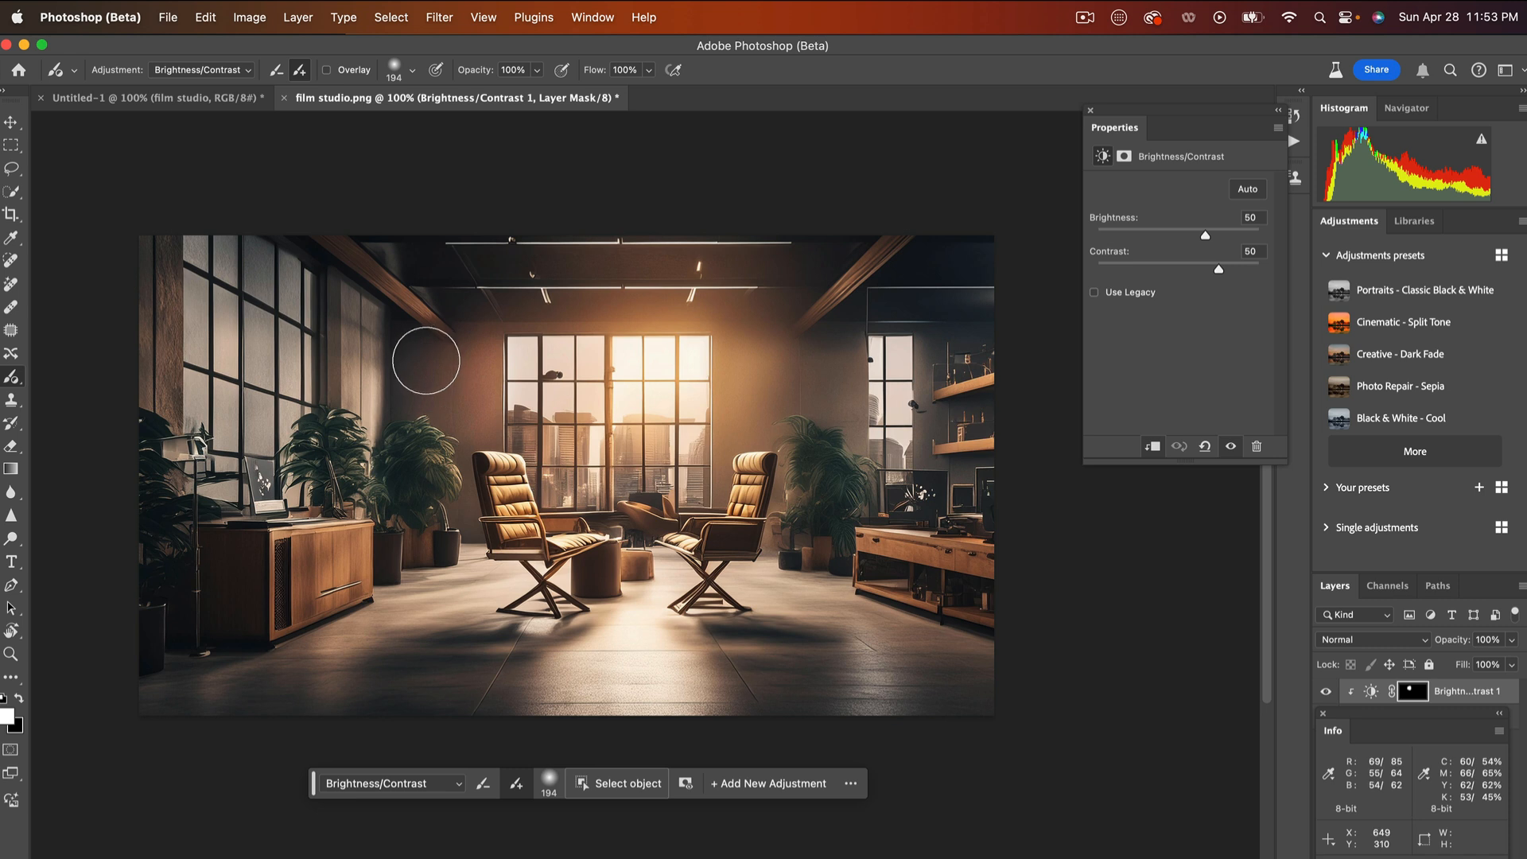
mouse_move(423, 320)
left_mouse_down()
mouse_move(312, 248)
mouse_move(391, 312)
left_mouse_up()
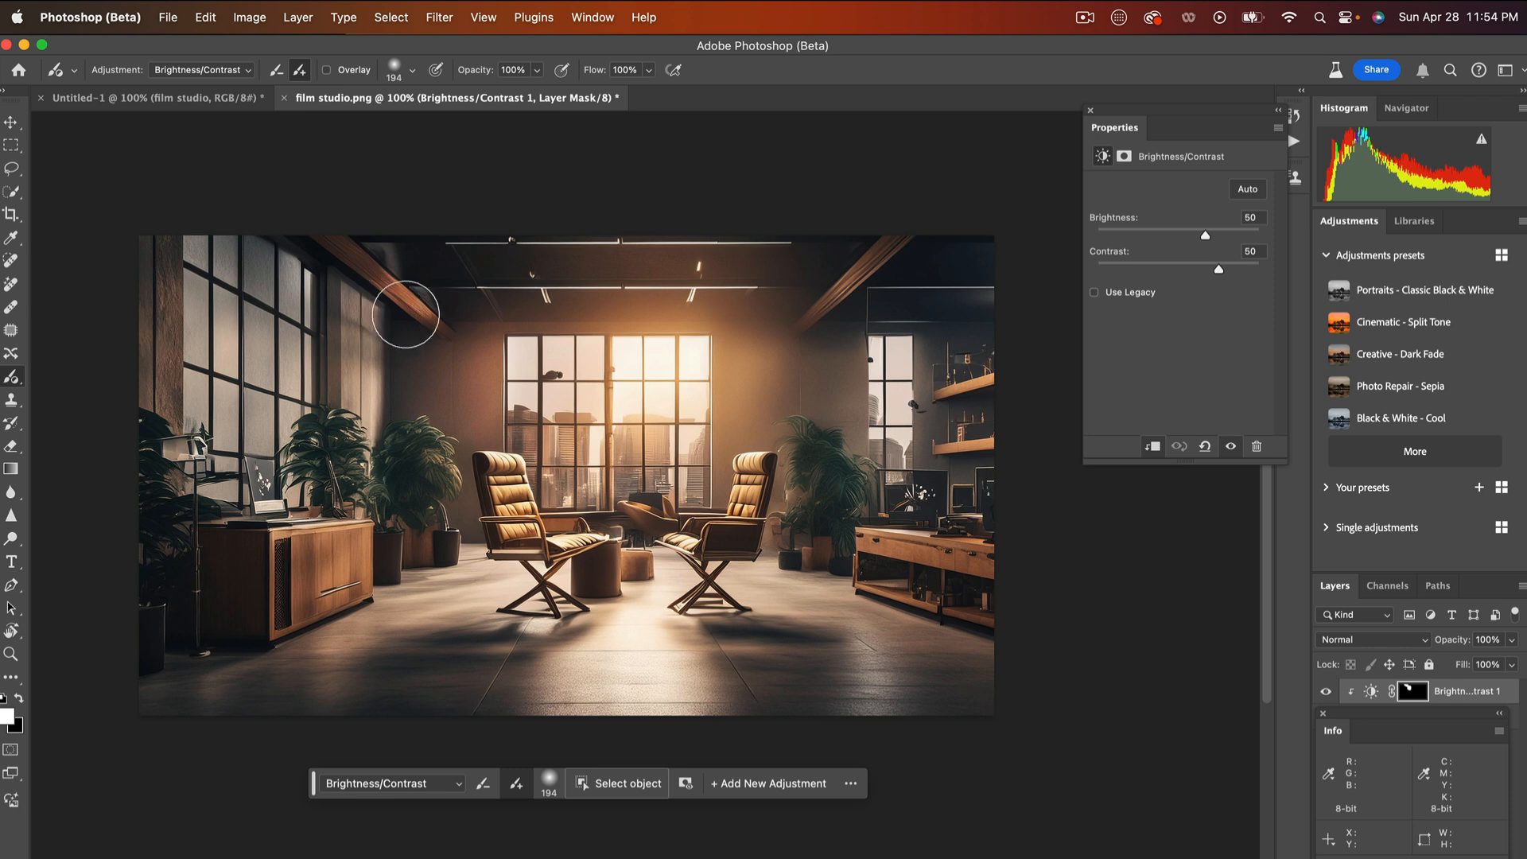
mouse_move(732, 344)
left_mouse_down()
mouse_move(781, 373)
mouse_move(762, 330)
mouse_move(781, 318)
mouse_move(761, 317)
mouse_move(826, 344)
mouse_move(828, 324)
mouse_move(808, 359)
mouse_move(841, 330)
mouse_move(791, 362)
mouse_move(835, 407)
mouse_move(708, 402)
mouse_move(747, 415)
mouse_move(847, 419)
mouse_move(820, 353)
mouse_move(820, 372)
left_mouse_up()
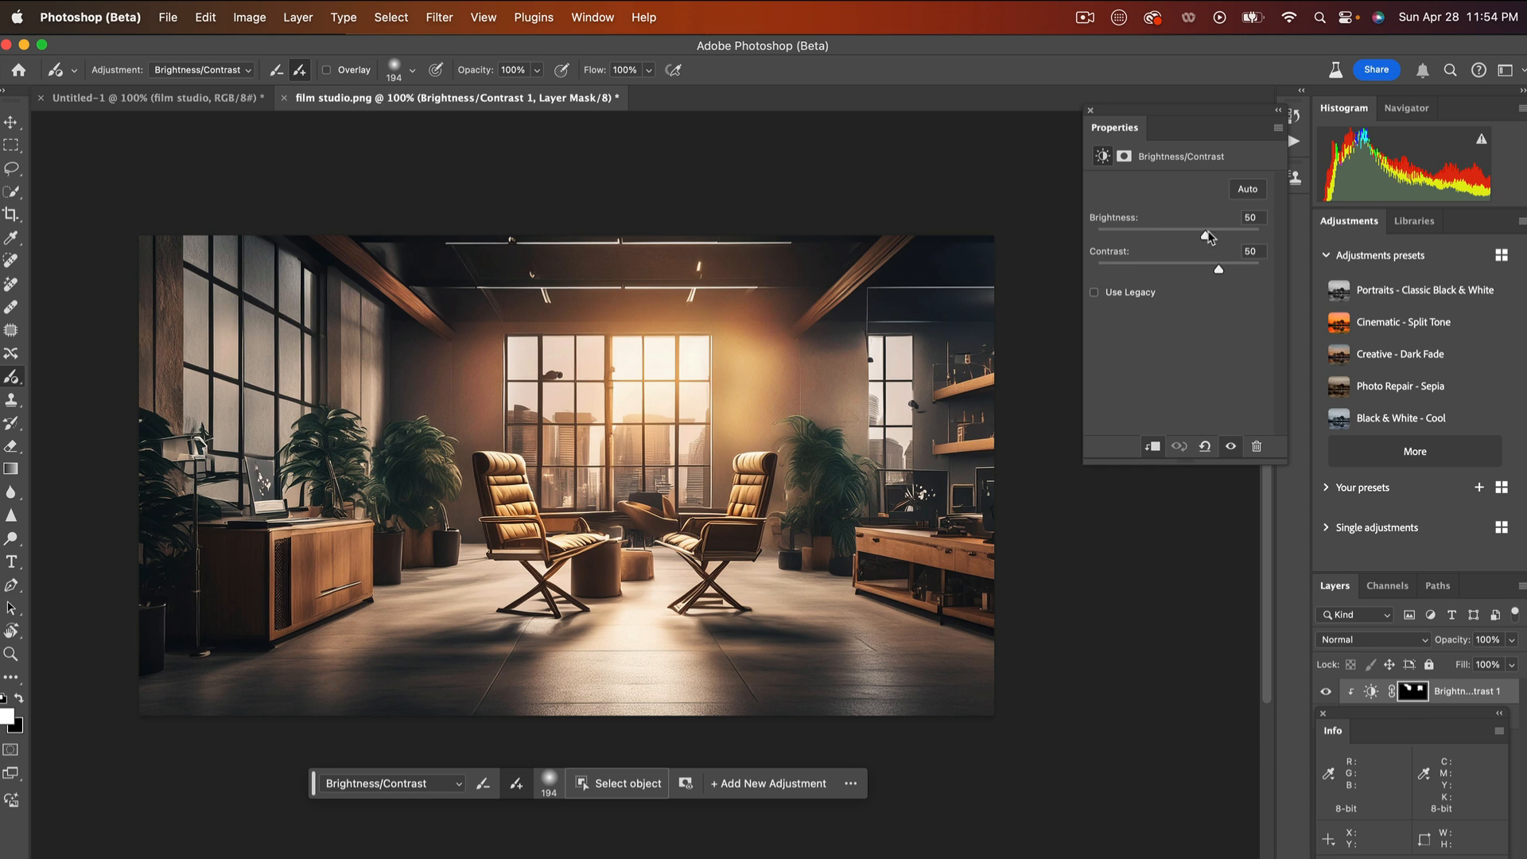
mouse_move(1206, 237)
left_mouse_down()
mouse_move(1185, 237)
mouse_move(1210, 237)
mouse_move(1169, 273)
mouse_move(1201, 273)
left_mouse_up()
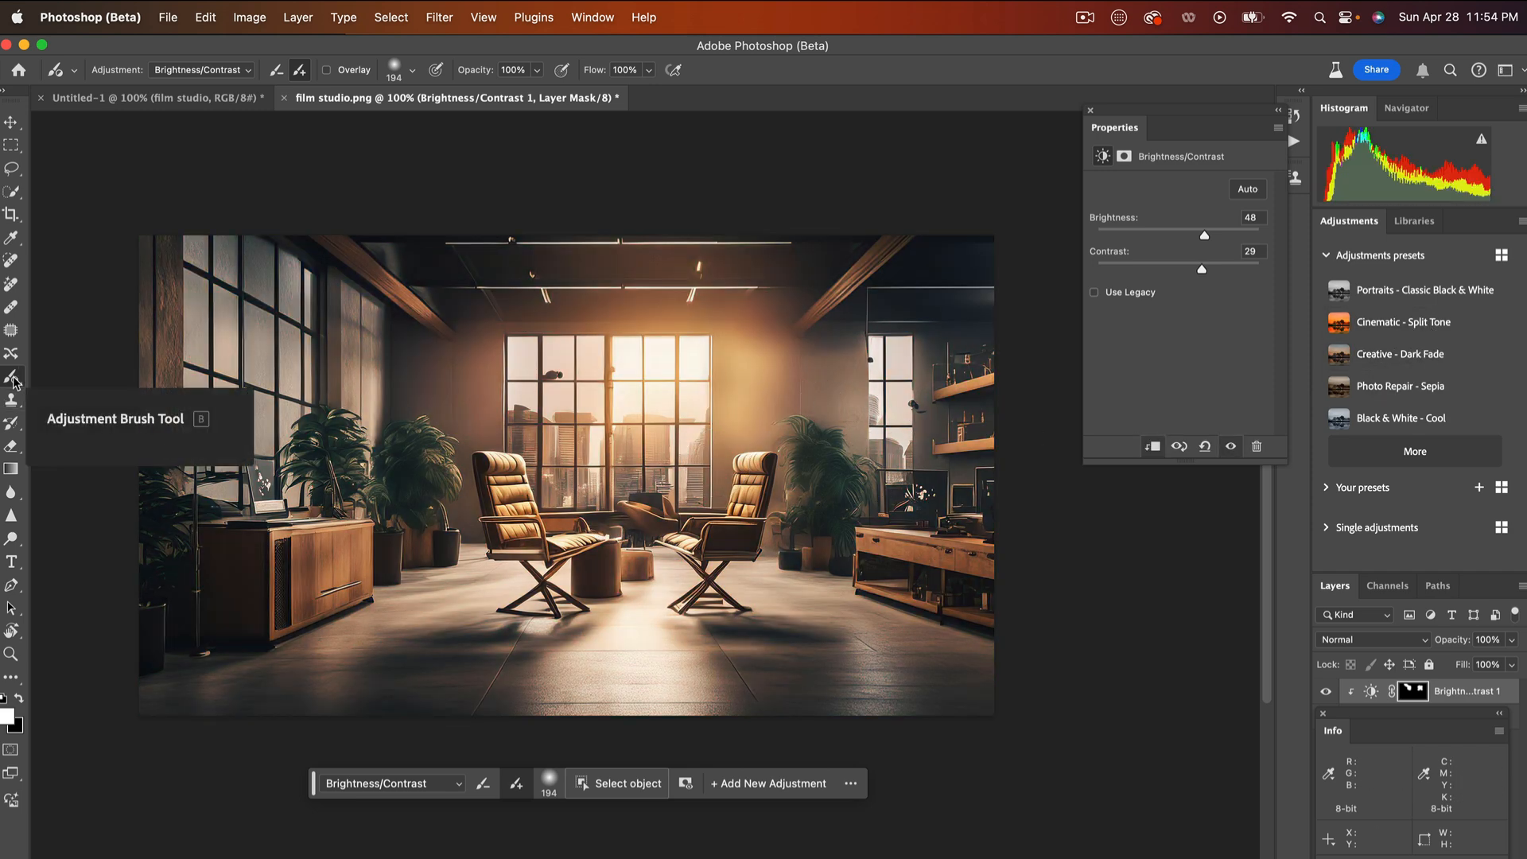
Extend the Brightness/Contrast adjustment across the floor and set Brightness to -2 and Contrast to 5
left_click(12, 377)
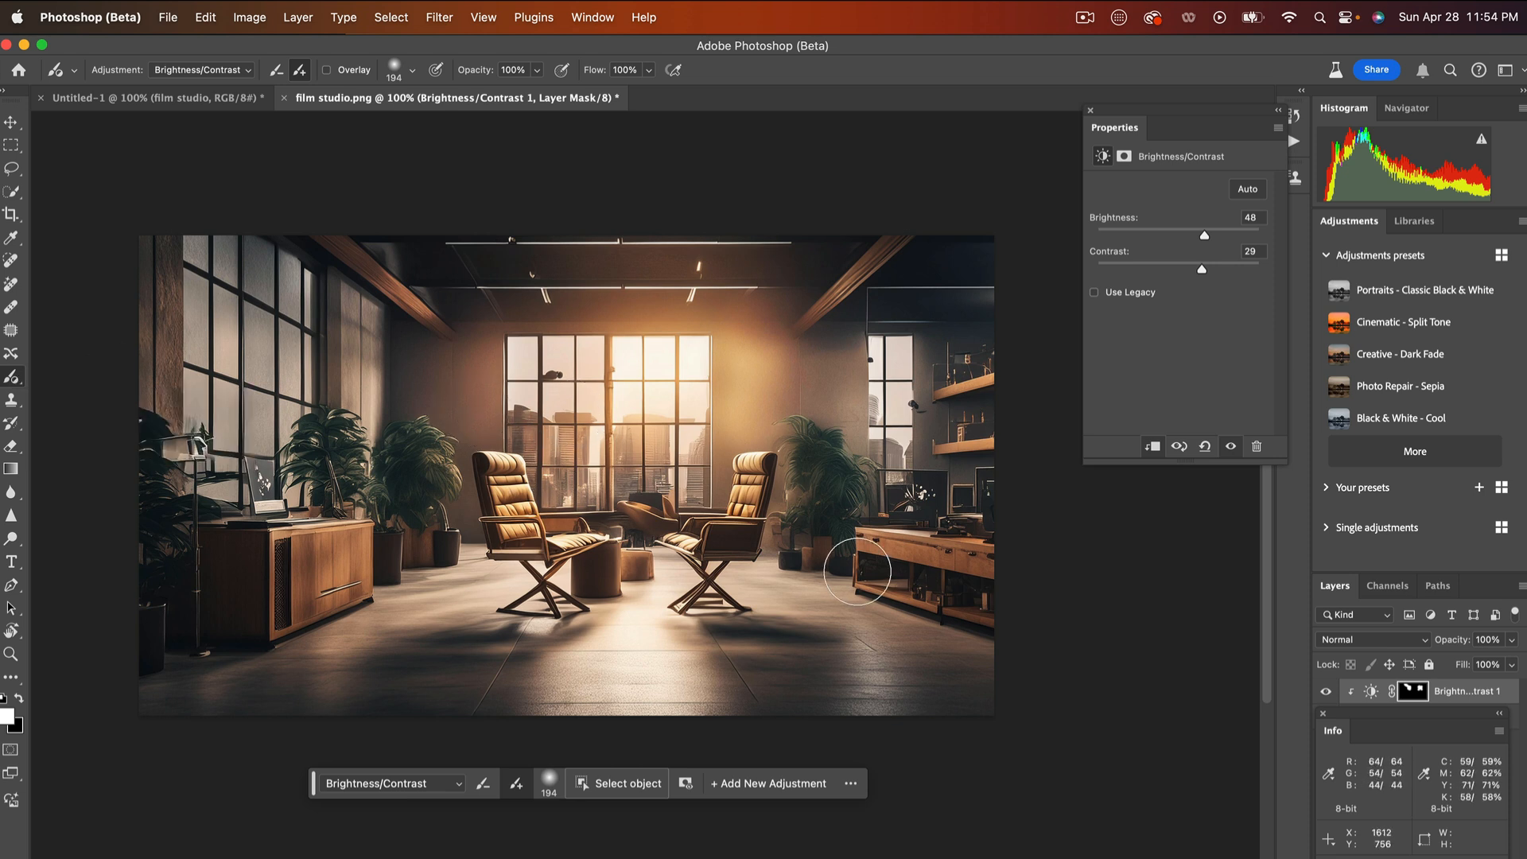
mouse_move(427, 637)
left_mouse_down()
mouse_move(390, 657)
mouse_move(441, 658)
mouse_move(417, 660)
mouse_move(425, 612)
mouse_move(350, 646)
mouse_move(468, 592)
mouse_move(278, 677)
mouse_move(353, 668)
mouse_move(463, 706)
mouse_move(203, 684)
left_mouse_up()
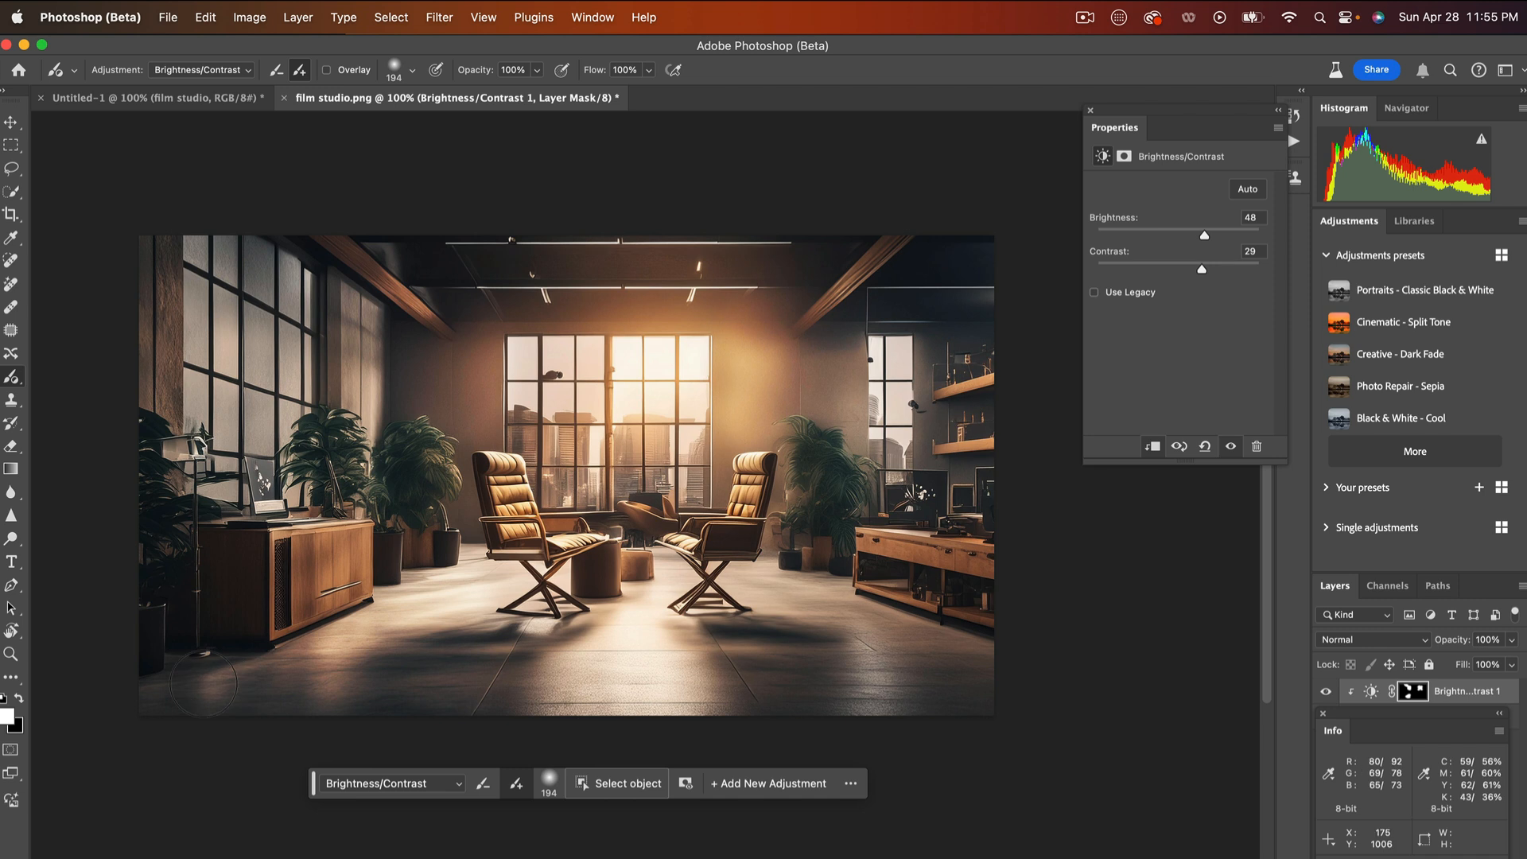
mouse_move(348, 668)
left_mouse_down()
mouse_move(459, 587)
mouse_move(594, 643)
mouse_move(616, 629)
mouse_move(579, 681)
mouse_move(616, 654)
mouse_move(610, 678)
mouse_move(649, 665)
mouse_move(663, 682)
mouse_move(631, 589)
mouse_move(663, 578)
mouse_move(750, 581)
mouse_move(925, 637)
mouse_move(904, 645)
mouse_move(911, 632)
mouse_move(963, 638)
mouse_move(817, 590)
mouse_move(901, 595)
left_mouse_up()
scroll(903, 644, "down", 1)
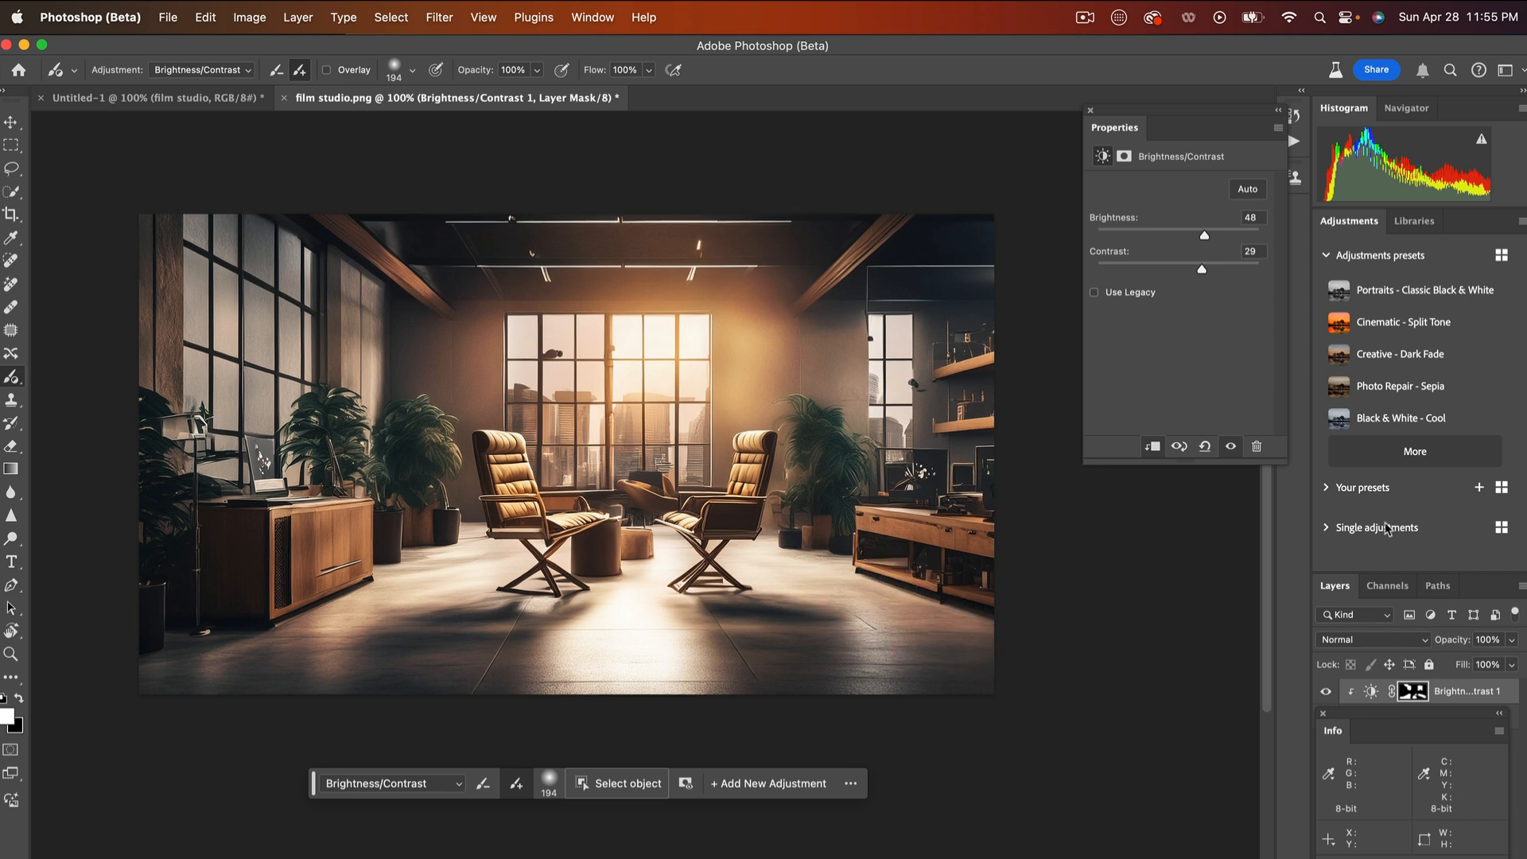
left_click_drag(1200, 239, 1181, 272)
Switch the Adjustment Brush to Black & White and paint it over the whole floor
left_click(248, 70)
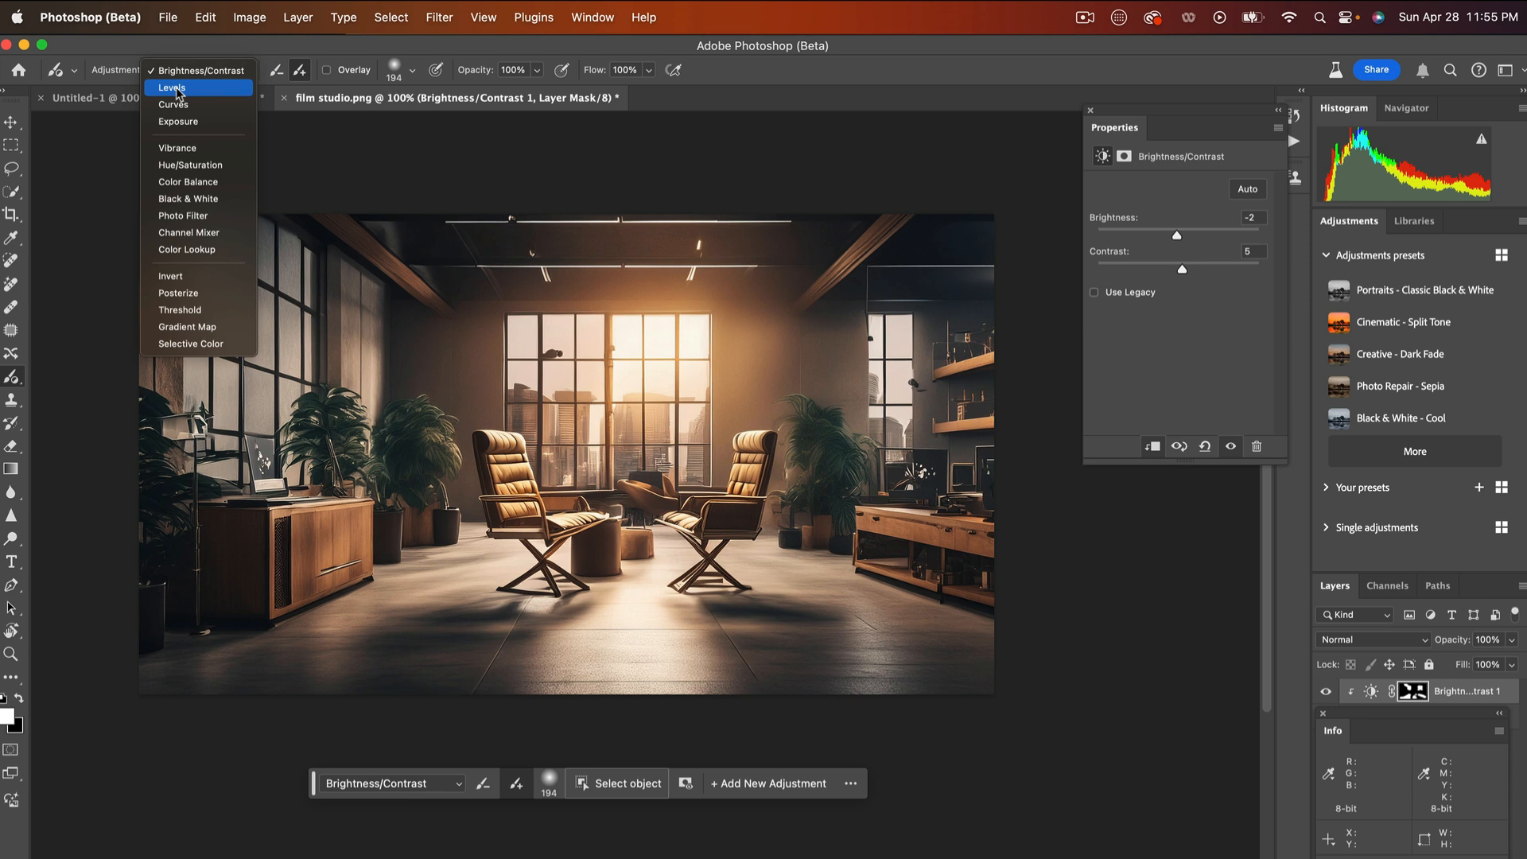
left_click(202, 199)
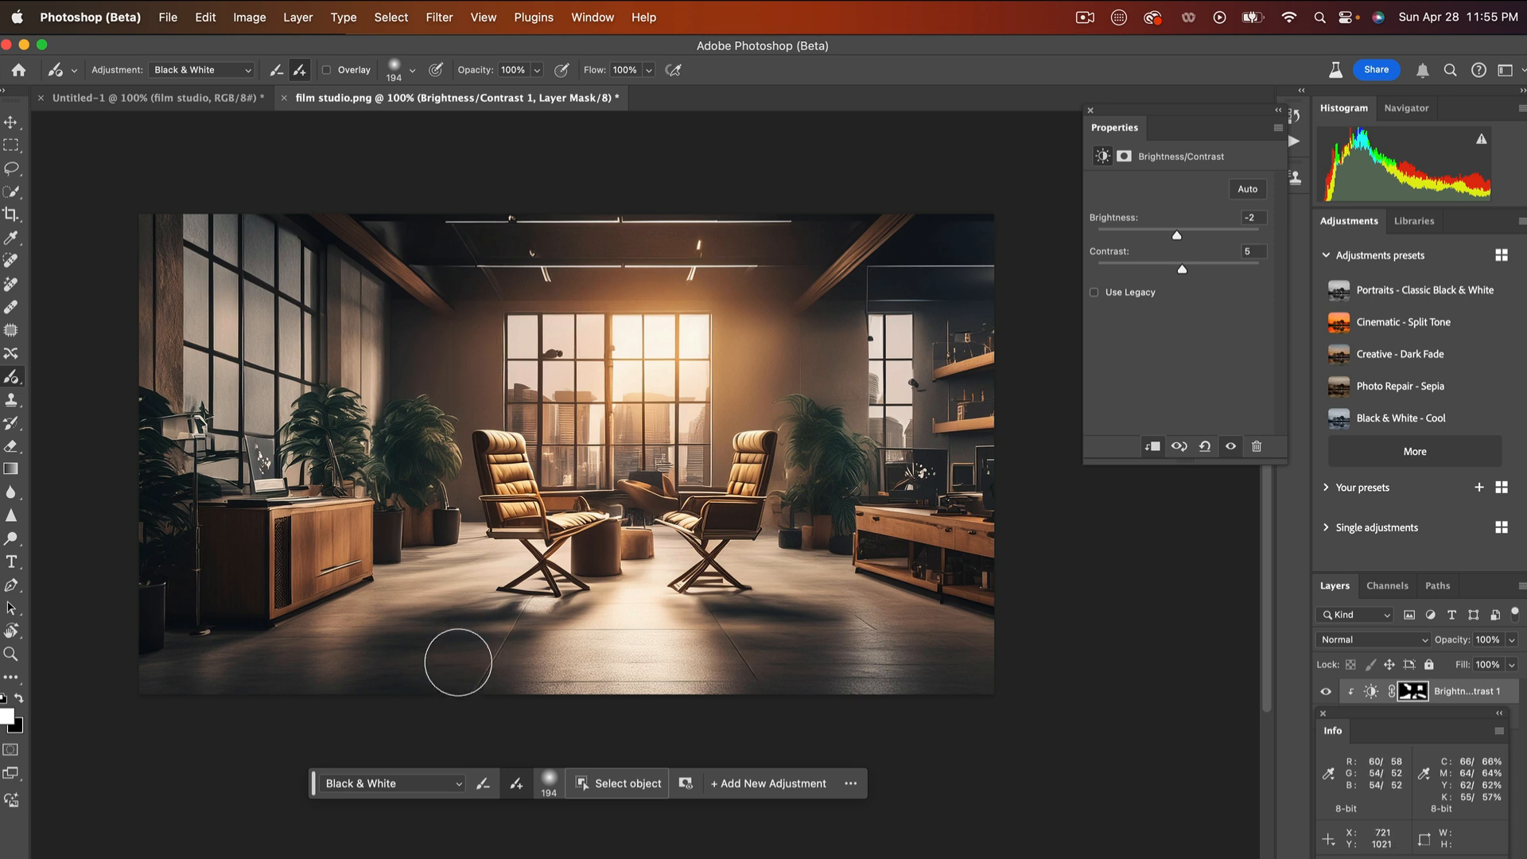
left_click_drag(462, 578, 398, 621)
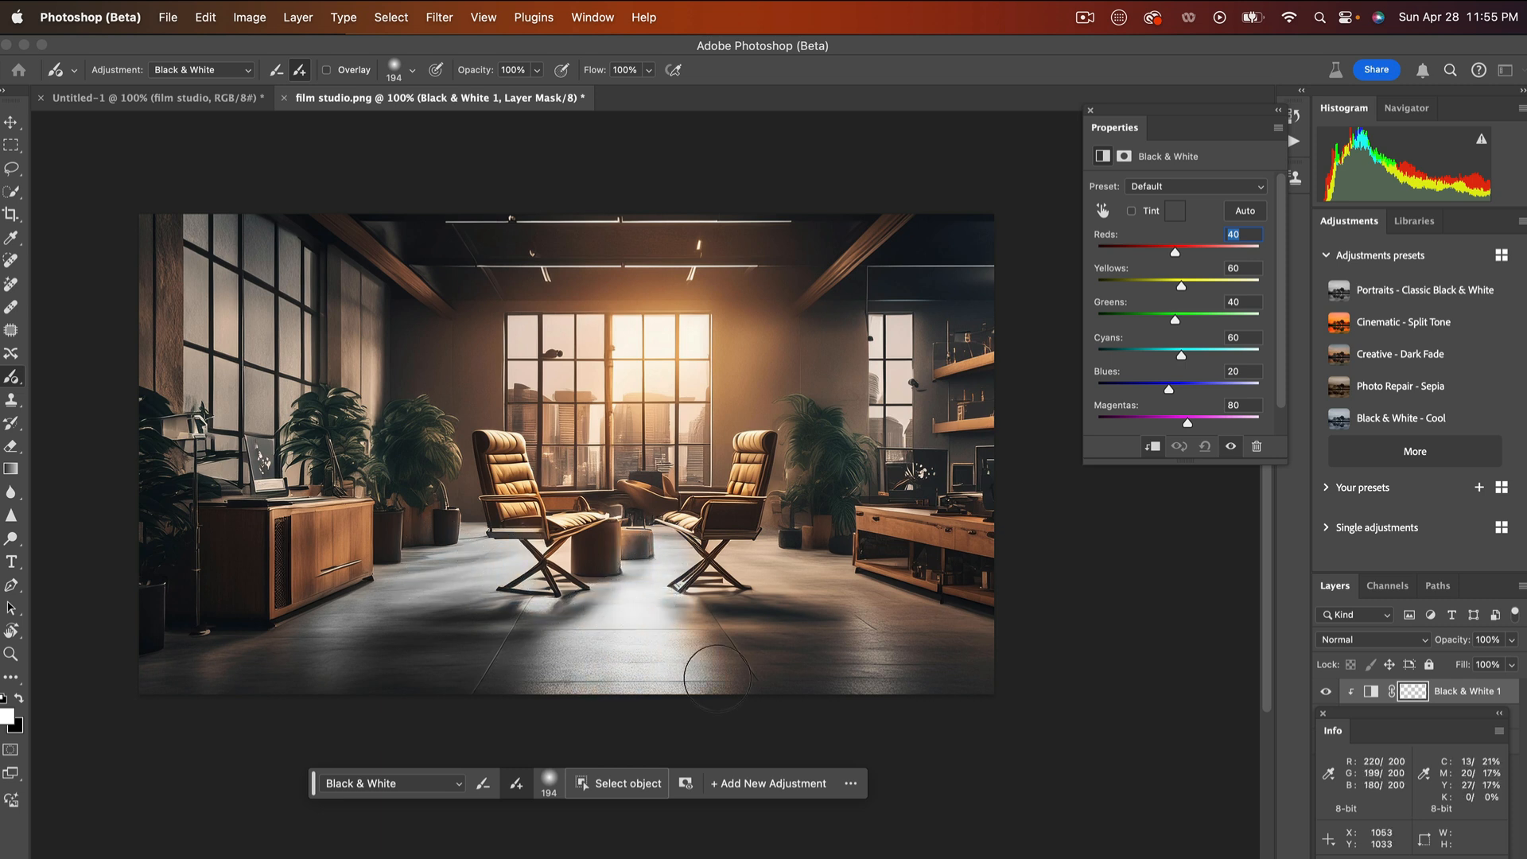
mouse_move(740, 628)
left_mouse_down()
mouse_move(753, 565)
mouse_move(909, 612)
left_mouse_up()
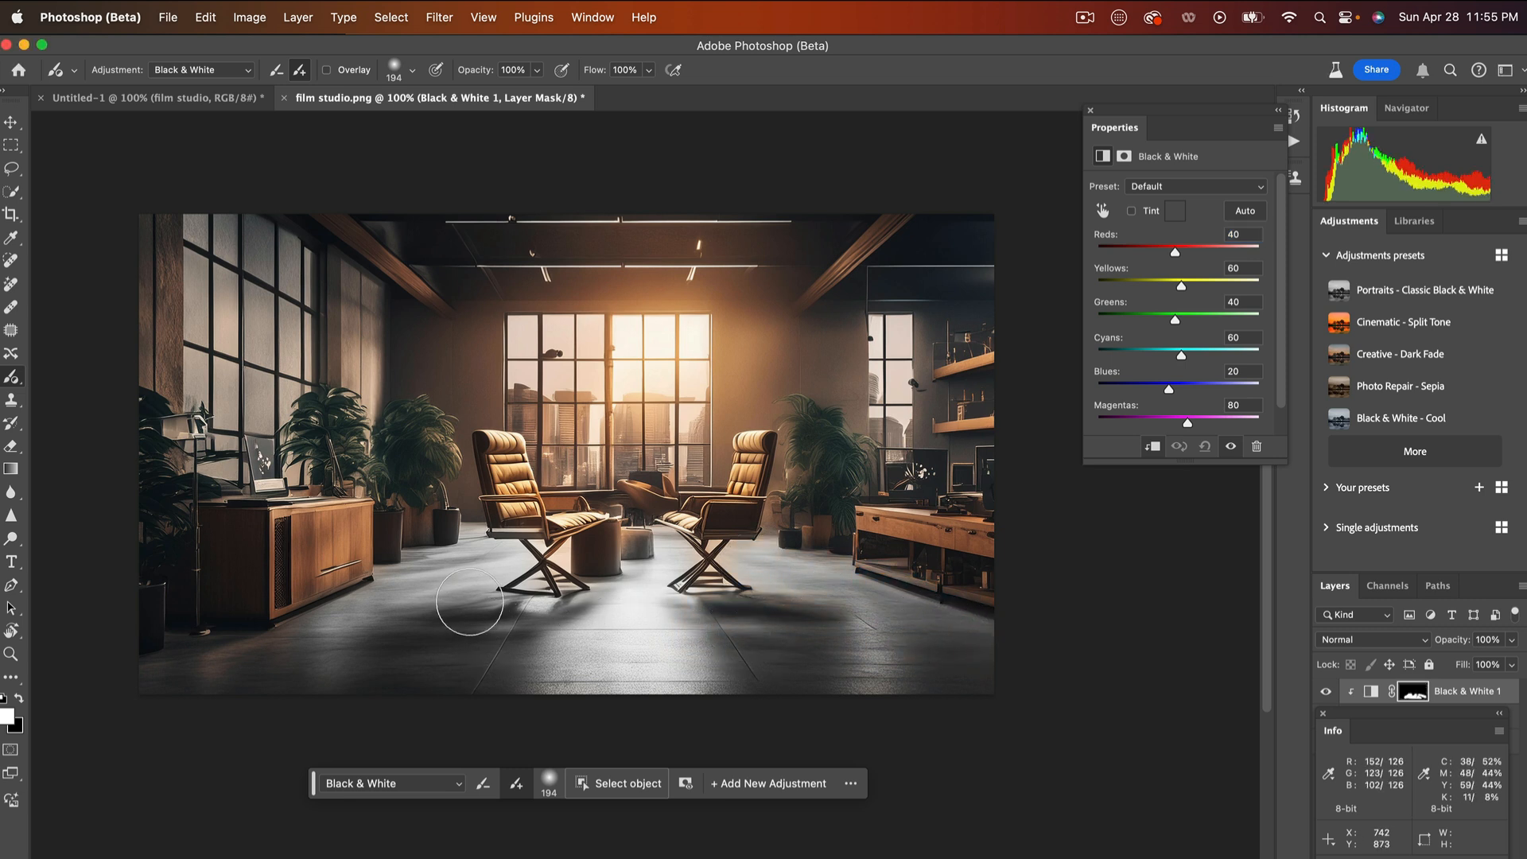
scroll(792, 577, "down", 1)
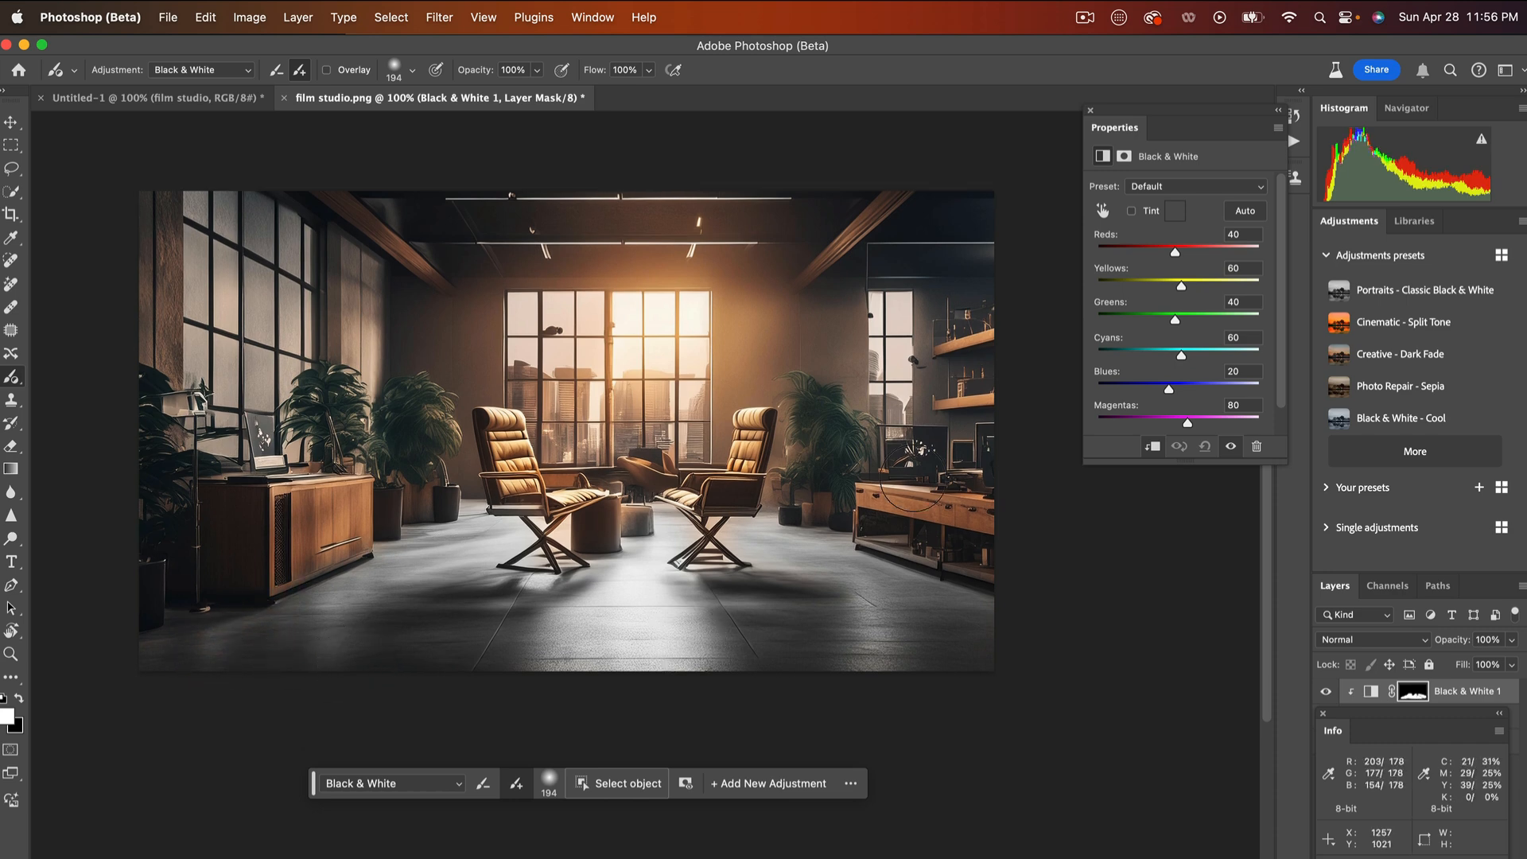
scroll(764, 309, "up", 5)
scroll(763, 310, "down", 5)
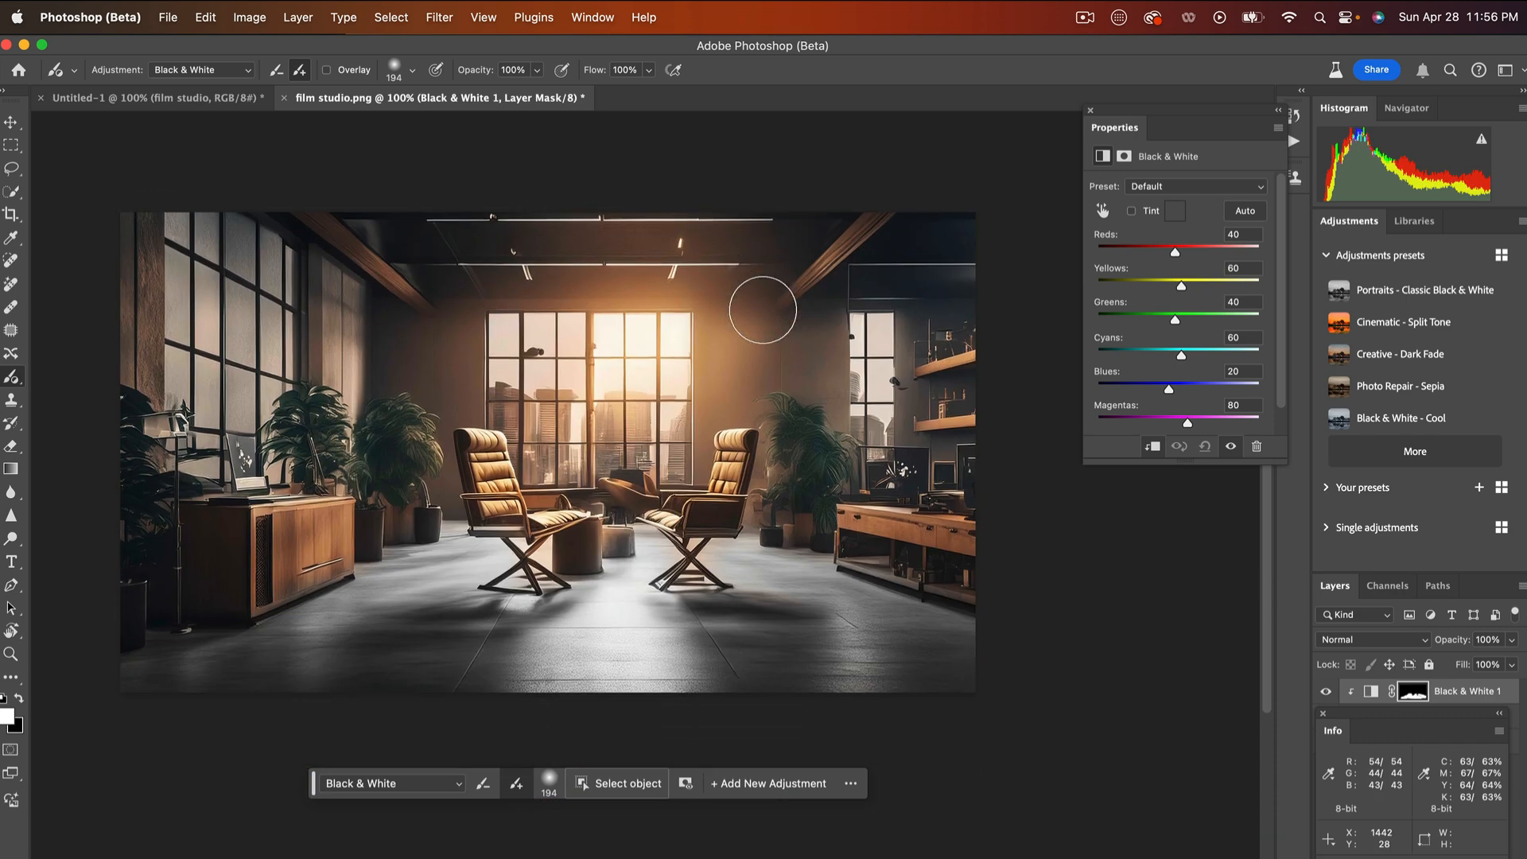
Set the Black & White adjustment's Reds to 84, Yellows to 144, Greens to 98, Cyans to -80 and Blues to 60
left_click_drag(1175, 253, 1208, 286)
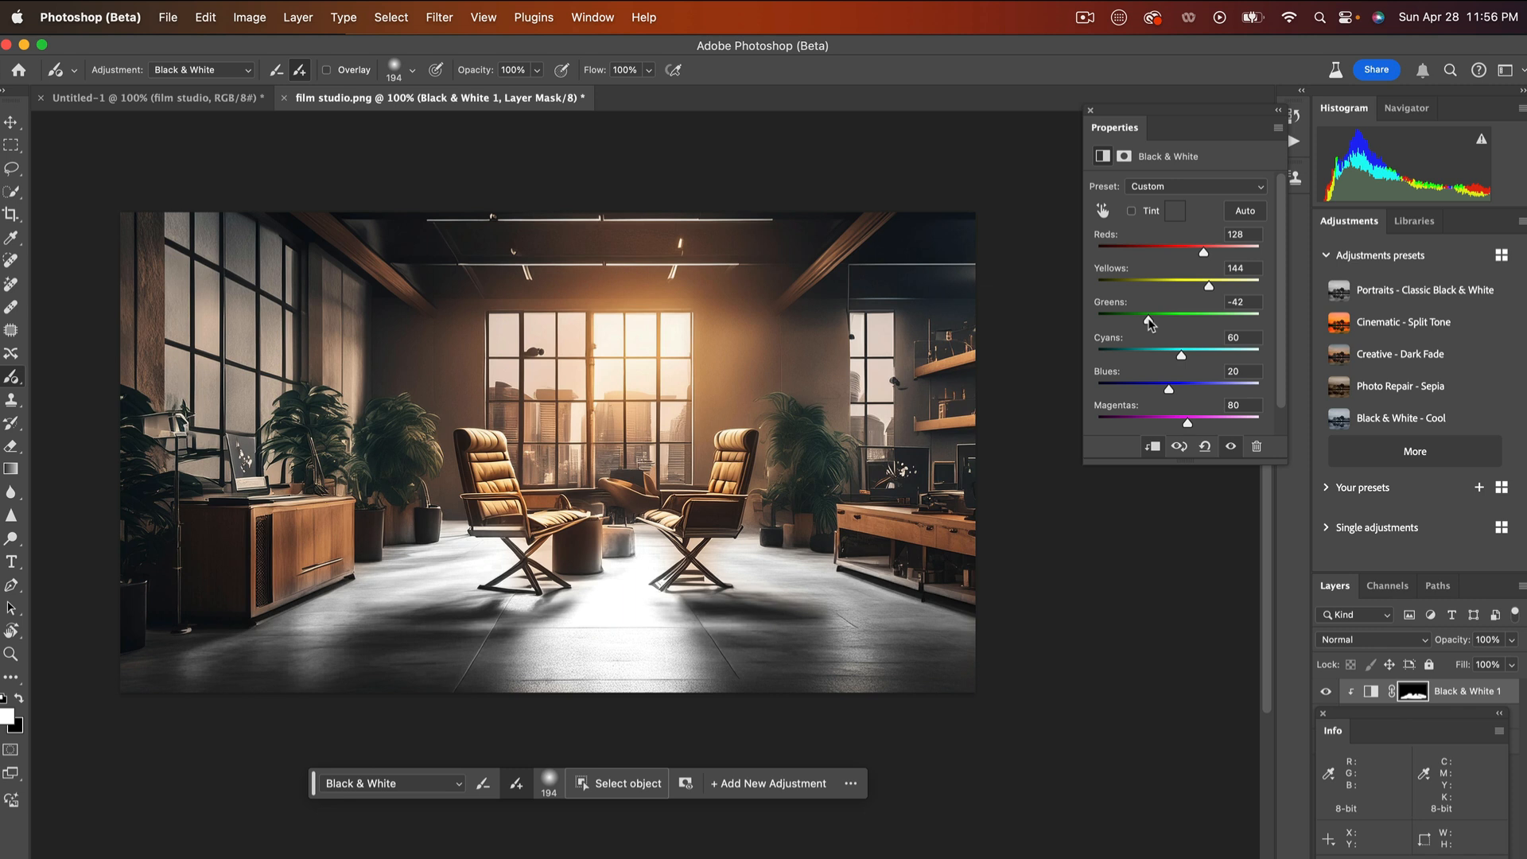
left_click_drag(1183, 356, 1136, 356)
left_click_drag(1227, 389, 1182, 392)
left_click_drag(1203, 256, 1185, 262)
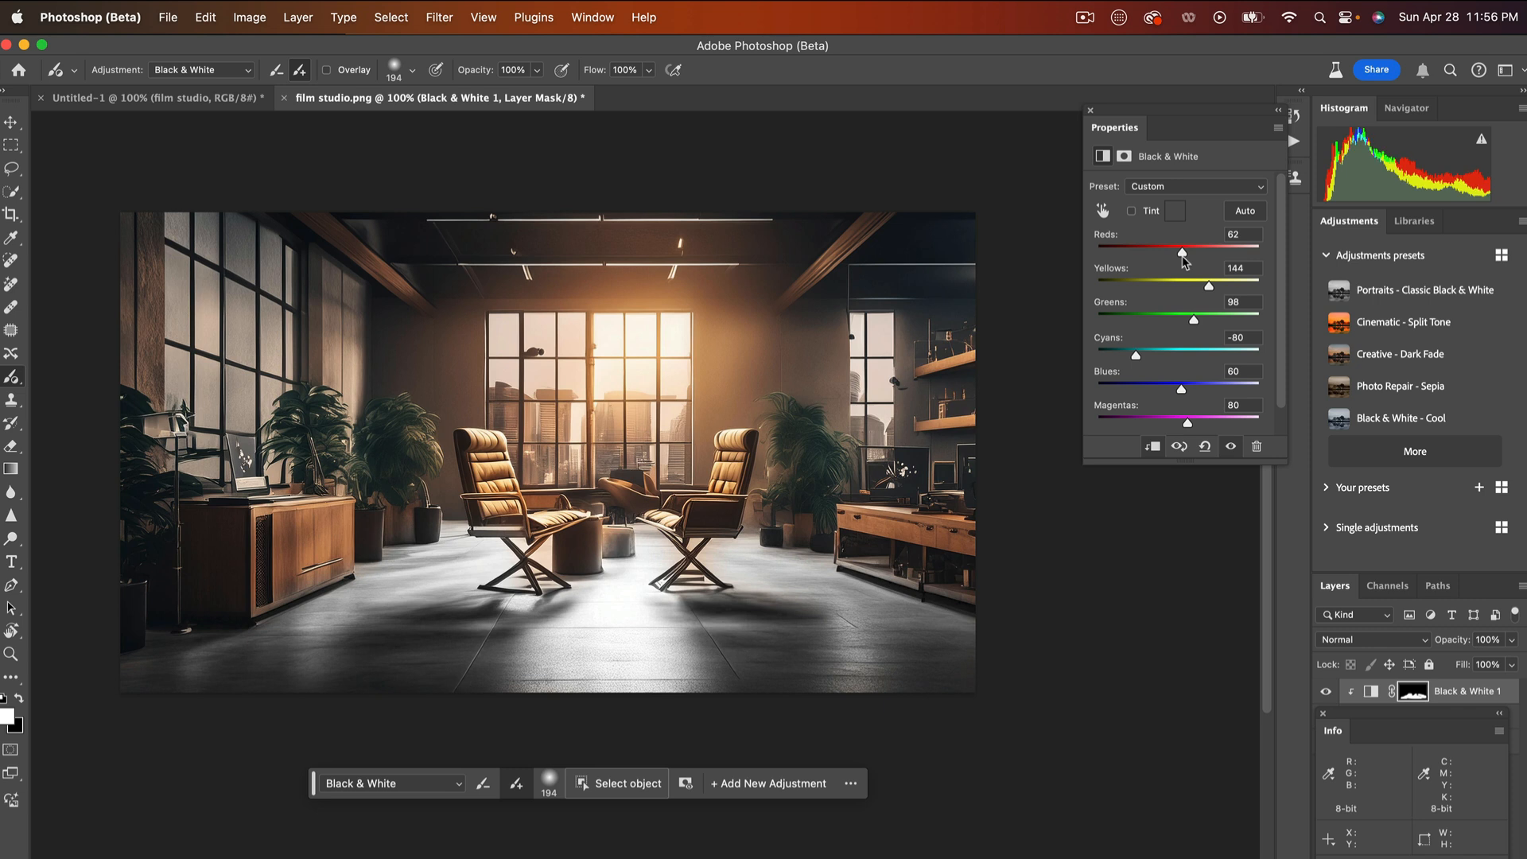
left_click_drag(1161, 267, 1195, 262)
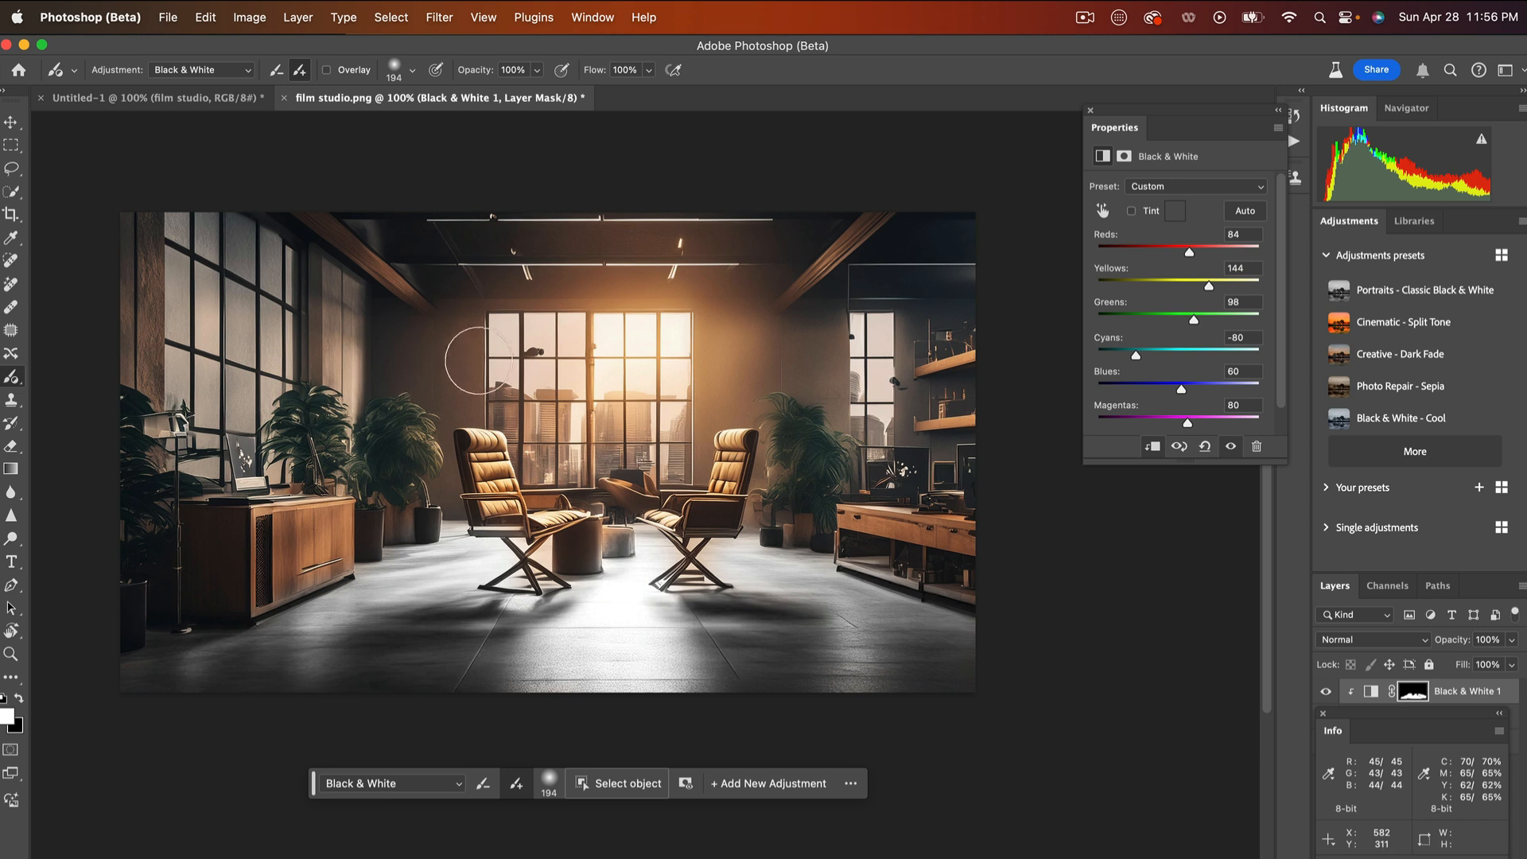
Switch the Adjustment Brush to Exposure, paint the wall beside the central window's left edge, and set Exposure to +1.28
left_click(248, 70)
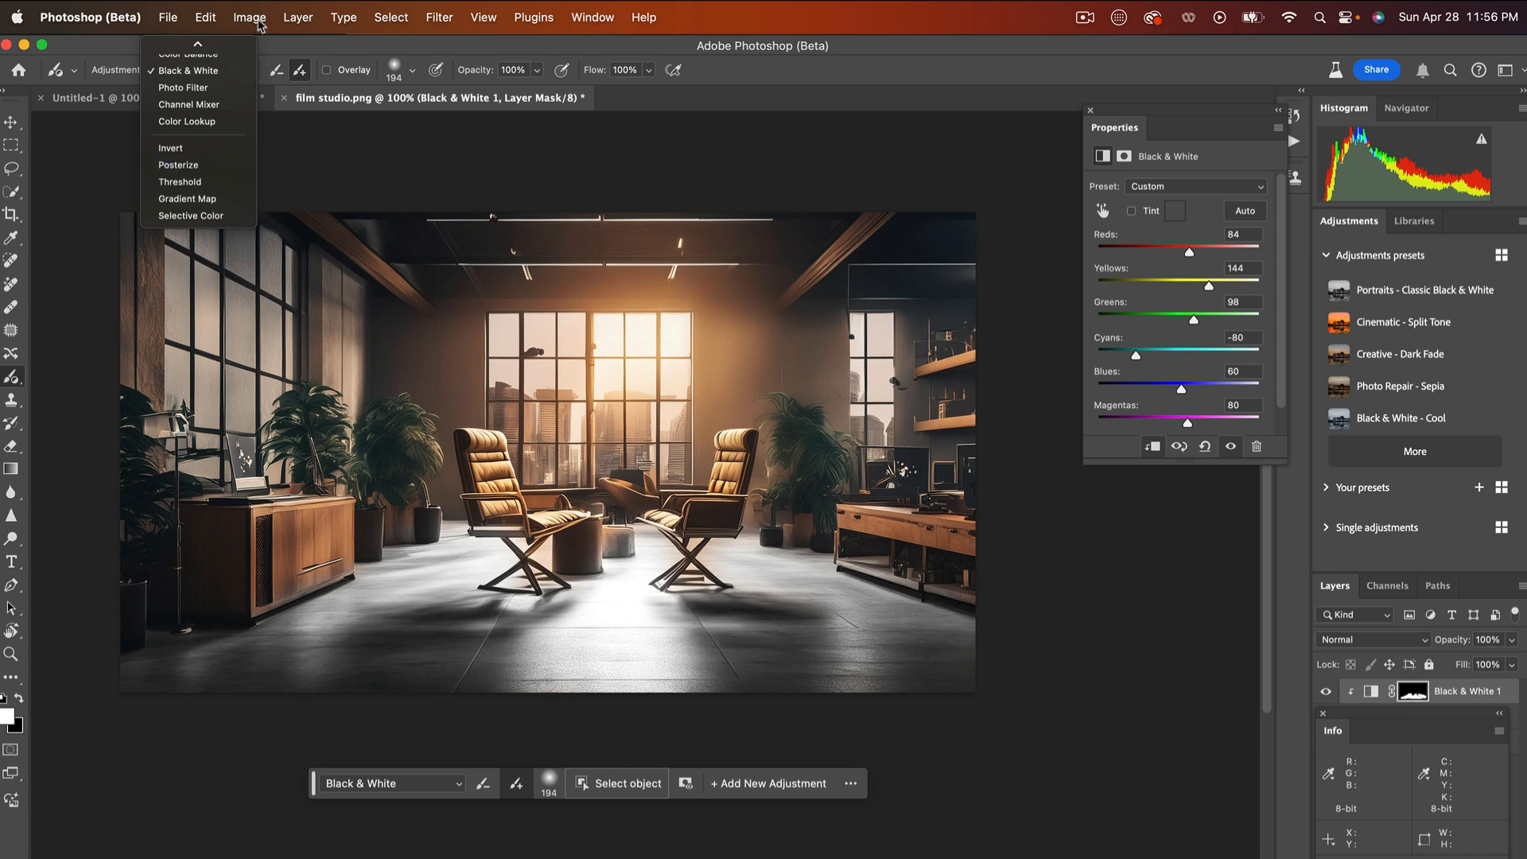
mouse_move(198, 44)
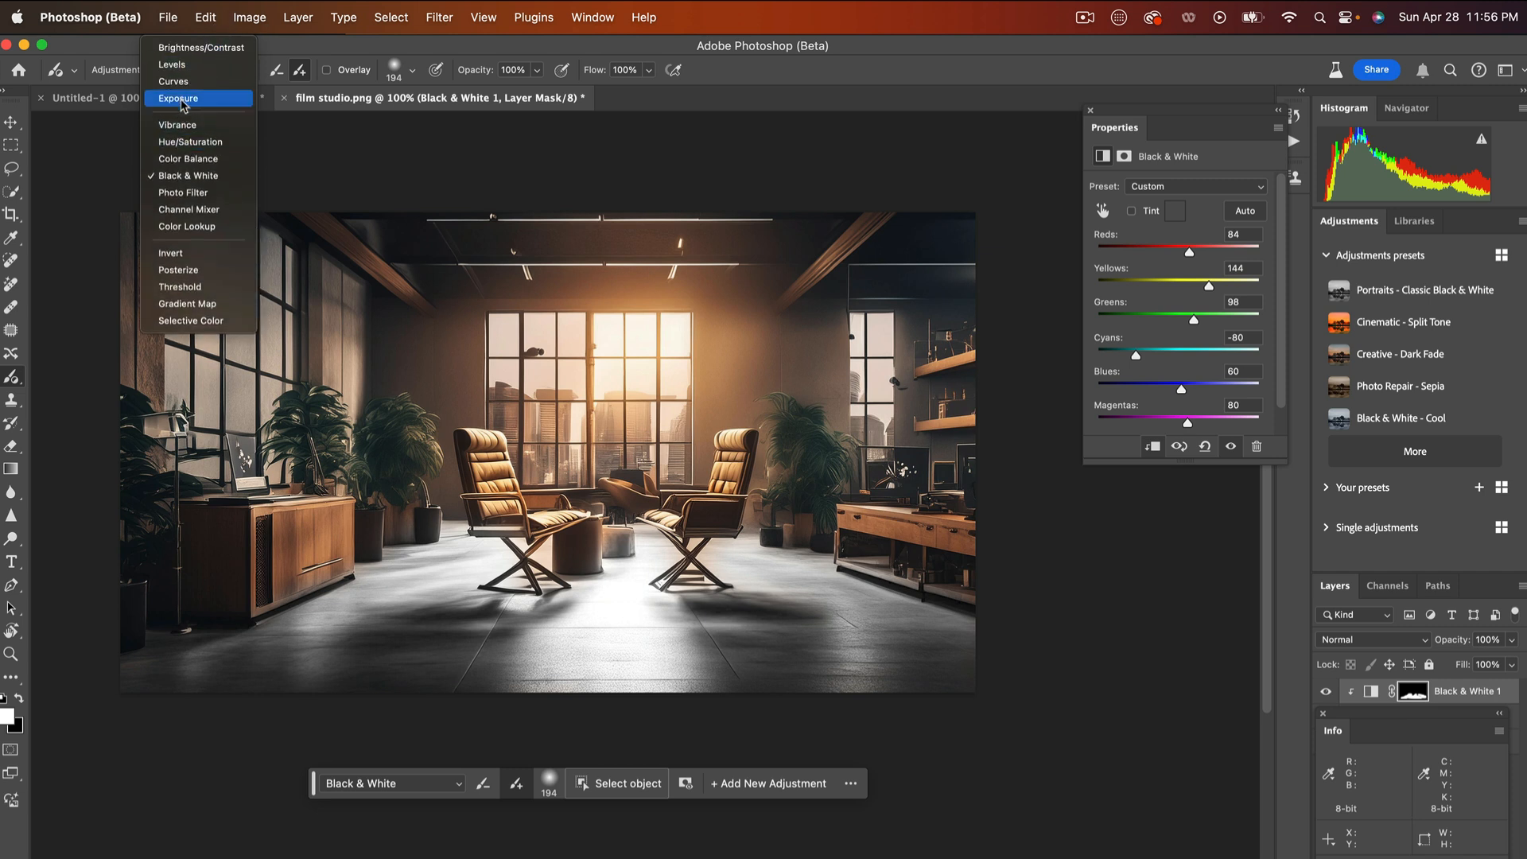
left_click(178, 98)
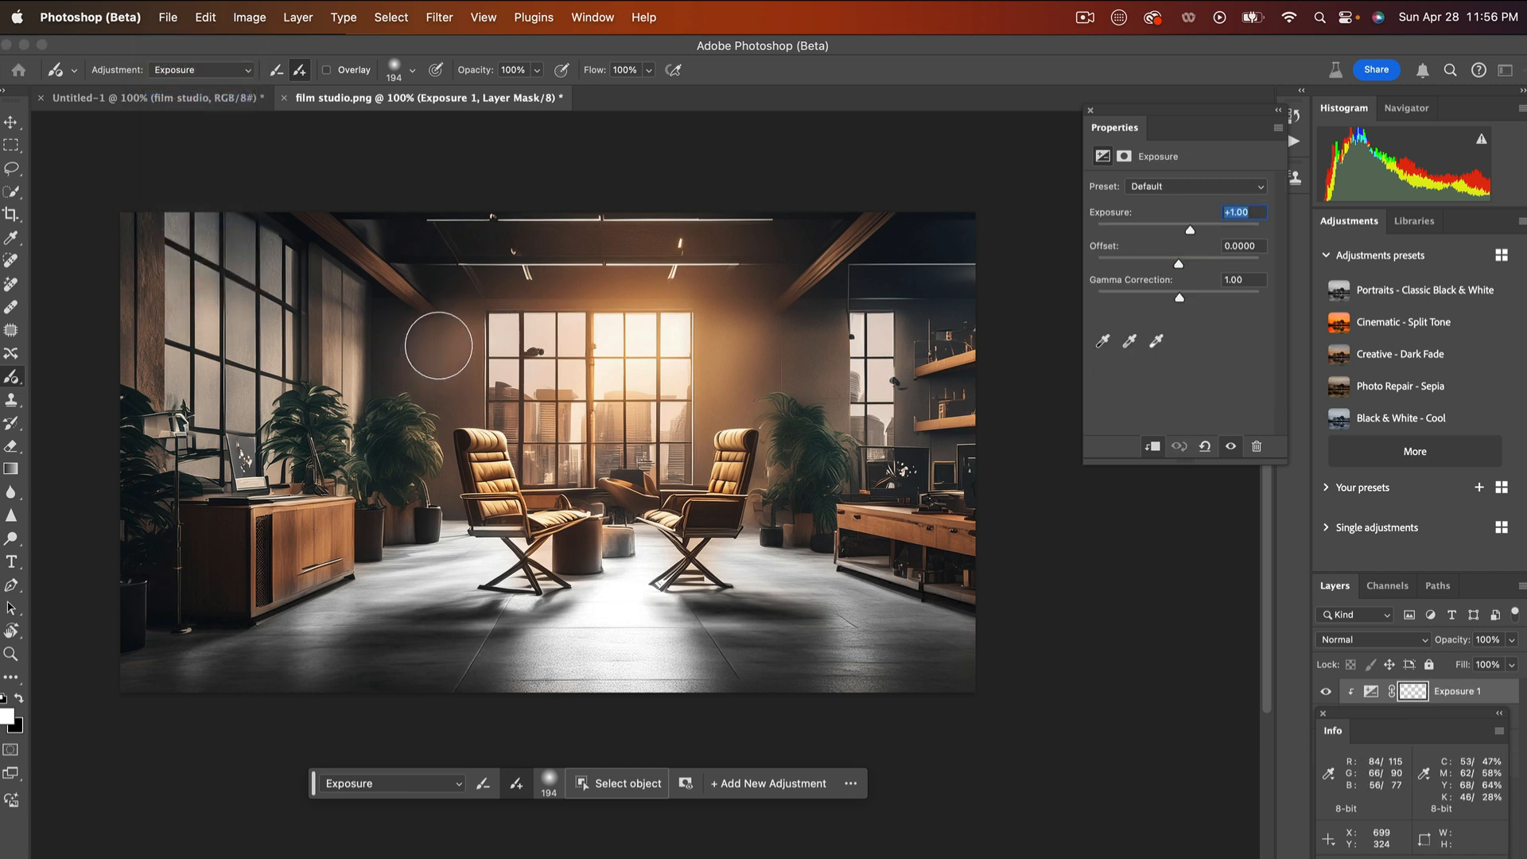
mouse_move(446, 311)
left_mouse_down()
mouse_move(422, 363)
mouse_move(462, 373)
left_mouse_up()
mouse_move(1190, 231)
left_mouse_down()
mouse_move(1209, 232)
mouse_move(1193, 232)
left_mouse_up()
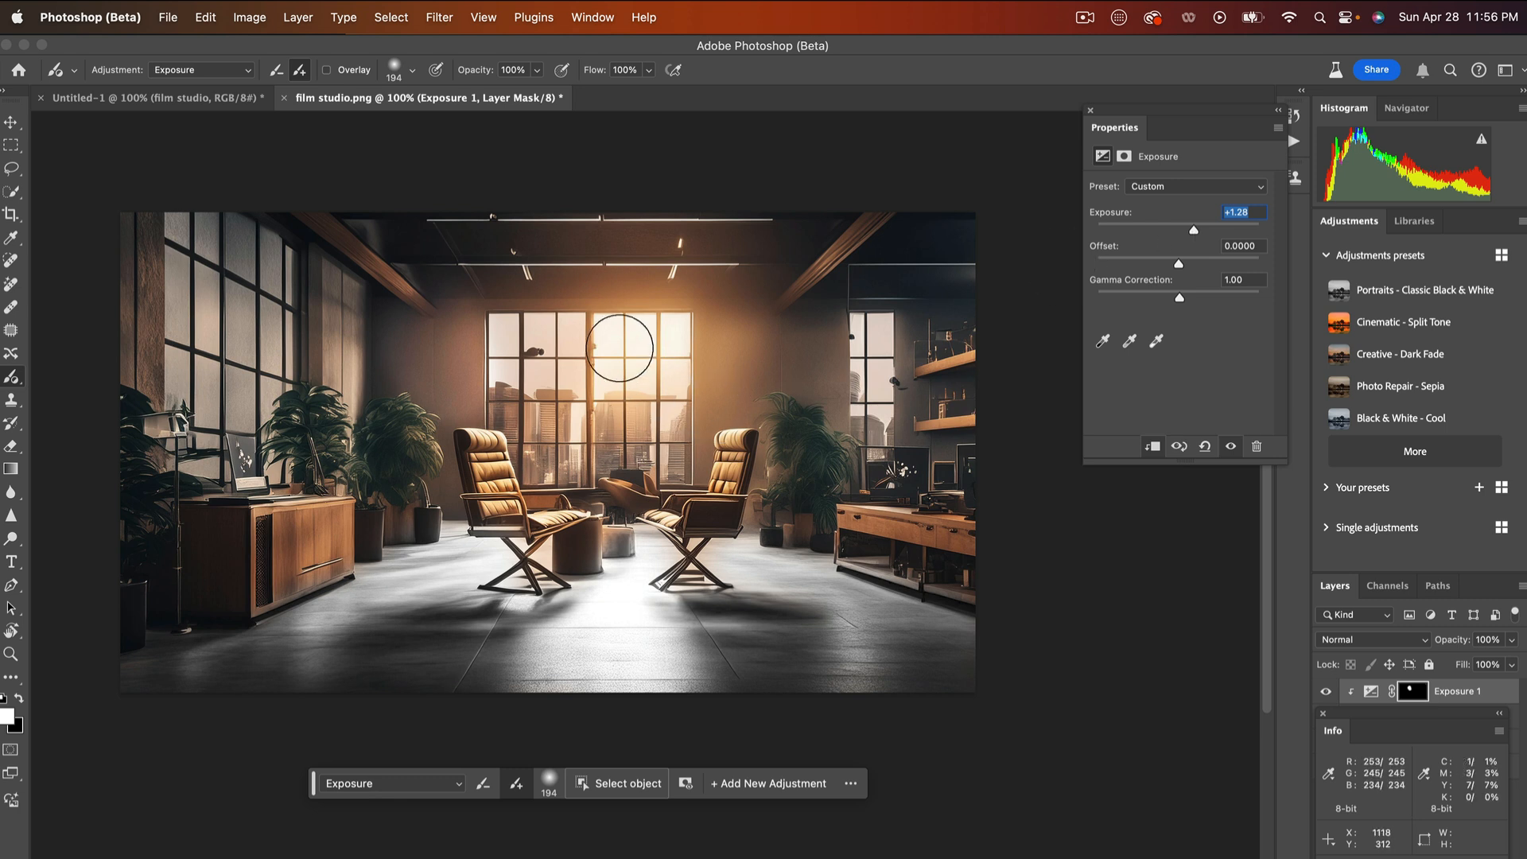
Paint the Exposure adjustment over the left, central and right windows and set Exposure to +1.93
mouse_move(199, 282)
left_mouse_down()
mouse_move(195, 323)
mouse_move(182, 247)
mouse_move(260, 274)
mouse_move(257, 367)
mouse_move(223, 360)
mouse_move(199, 377)
mouse_move(229, 402)
mouse_move(248, 385)
mouse_move(255, 255)
mouse_move(230, 244)
mouse_move(253, 263)
mouse_move(249, 317)
left_mouse_up()
mouse_move(638, 381)
left_mouse_down()
mouse_move(535, 346)
mouse_move(532, 376)
mouse_move(663, 370)
left_mouse_up()
left_click_drag(873, 342, 871, 402)
mouse_move(1194, 232)
left_mouse_down()
mouse_move(1223, 233)
mouse_move(1201, 232)
left_mouse_up()
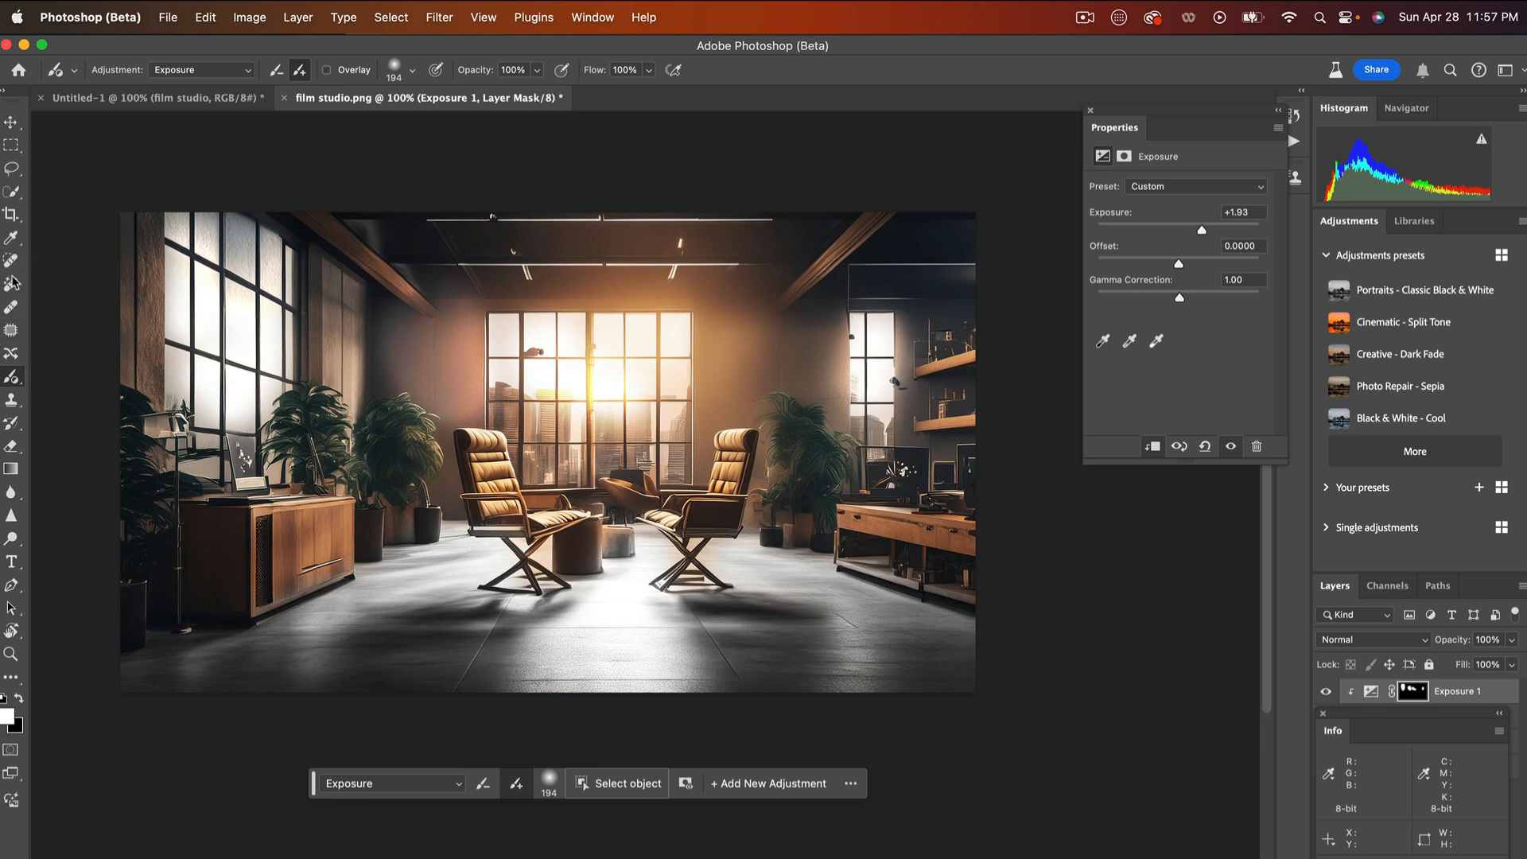
Display the group of available brush tools containing the Adjustment Brush
right_click(12, 379)
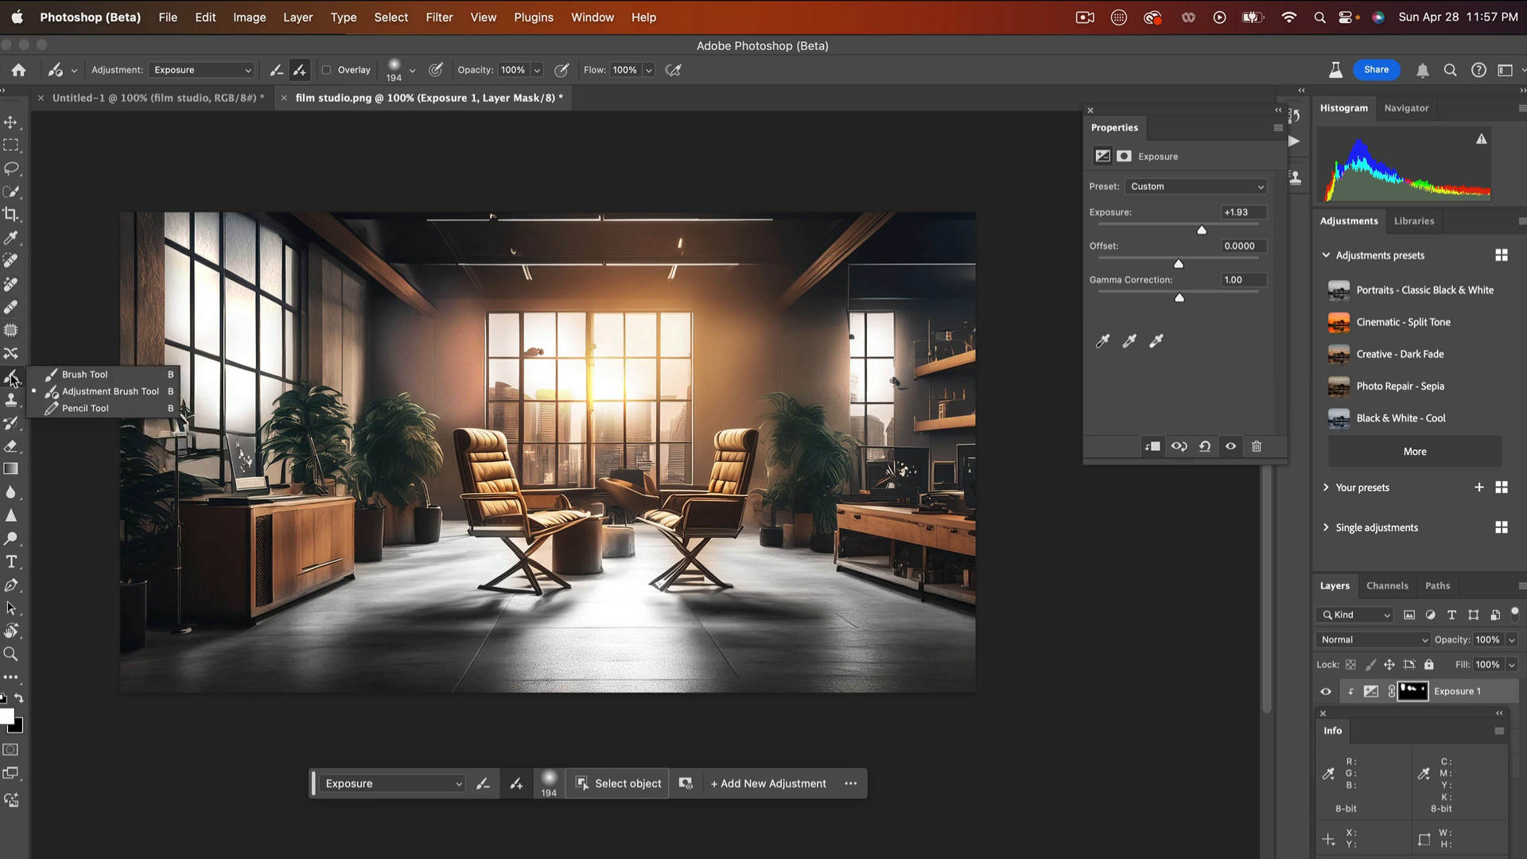